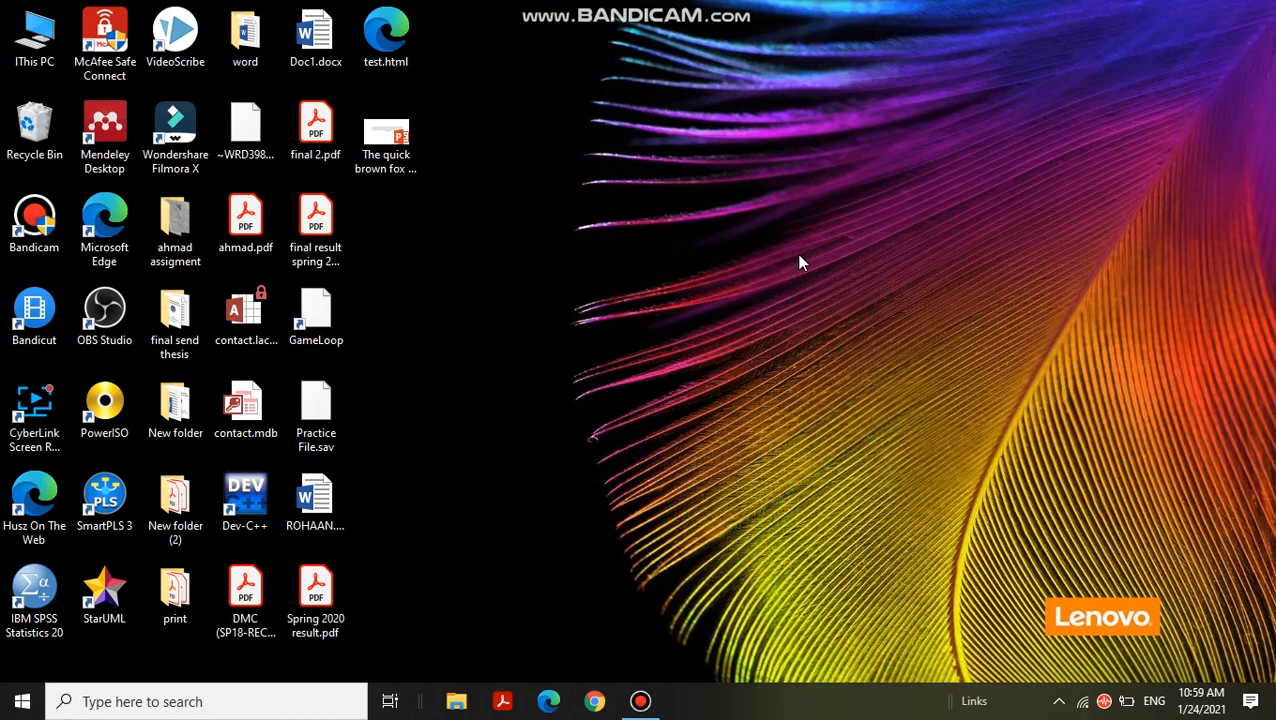
# Step: Launch Excel 2016 from the Windows search and close the Microsoft Office Activation Wizard
pyautogui.click(182, 704)
pyautogui.write('ms ')
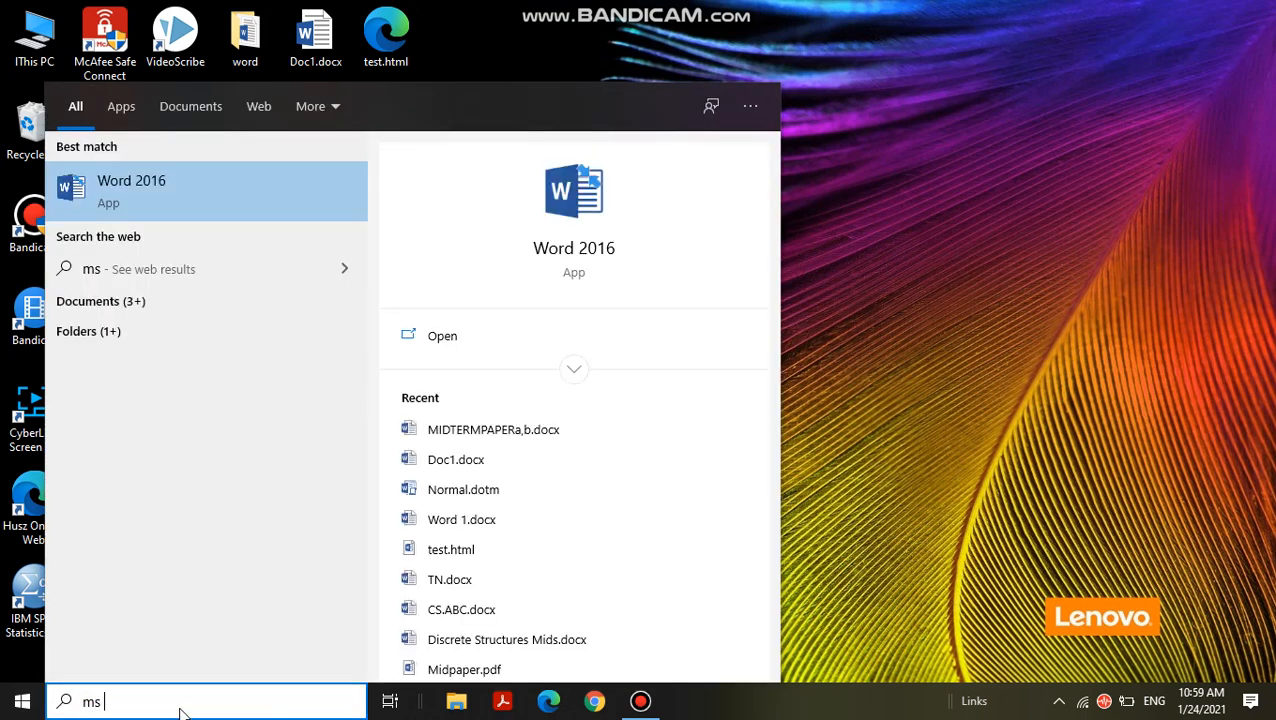
pyautogui.write('ex')
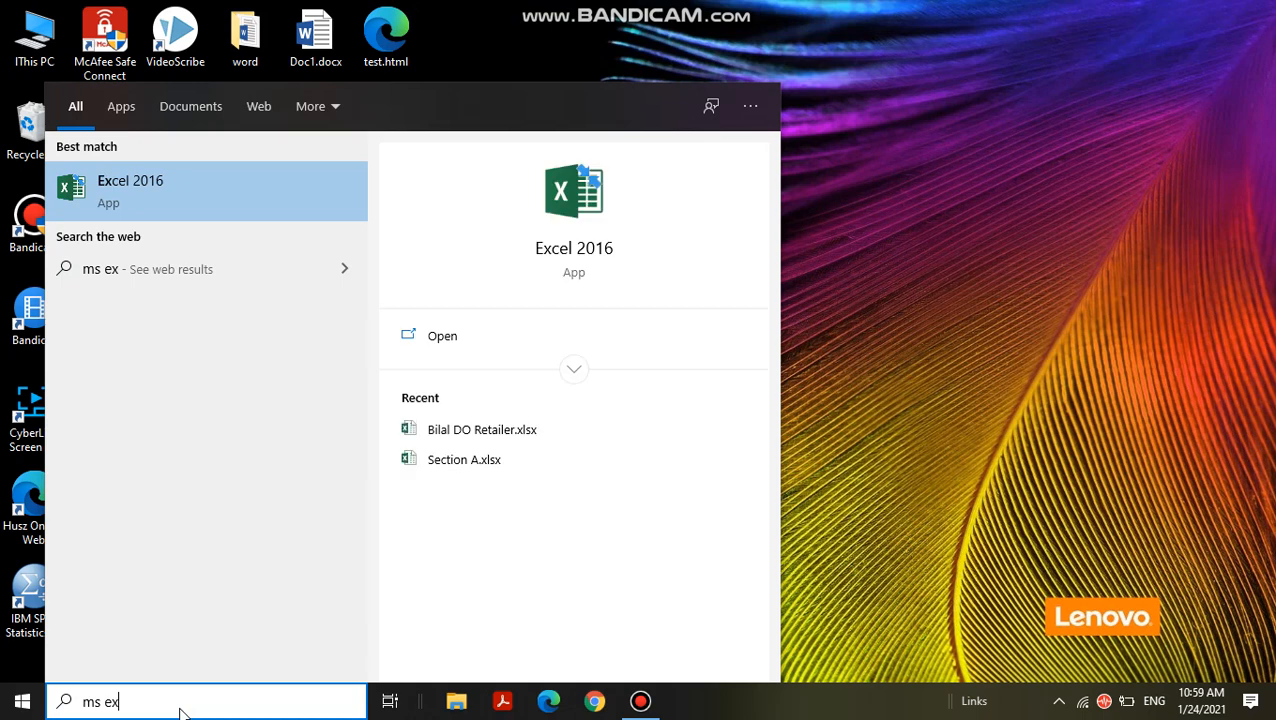
pyautogui.click(223, 202)
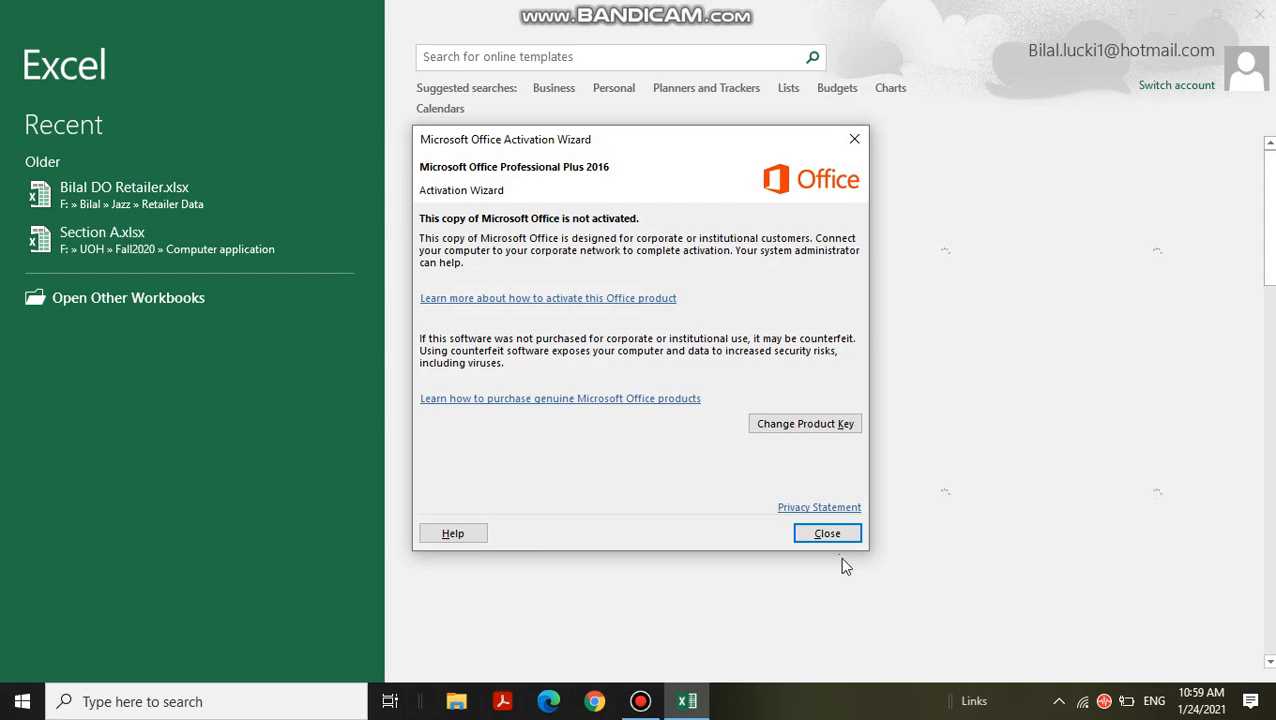
pyautogui.click(829, 535)
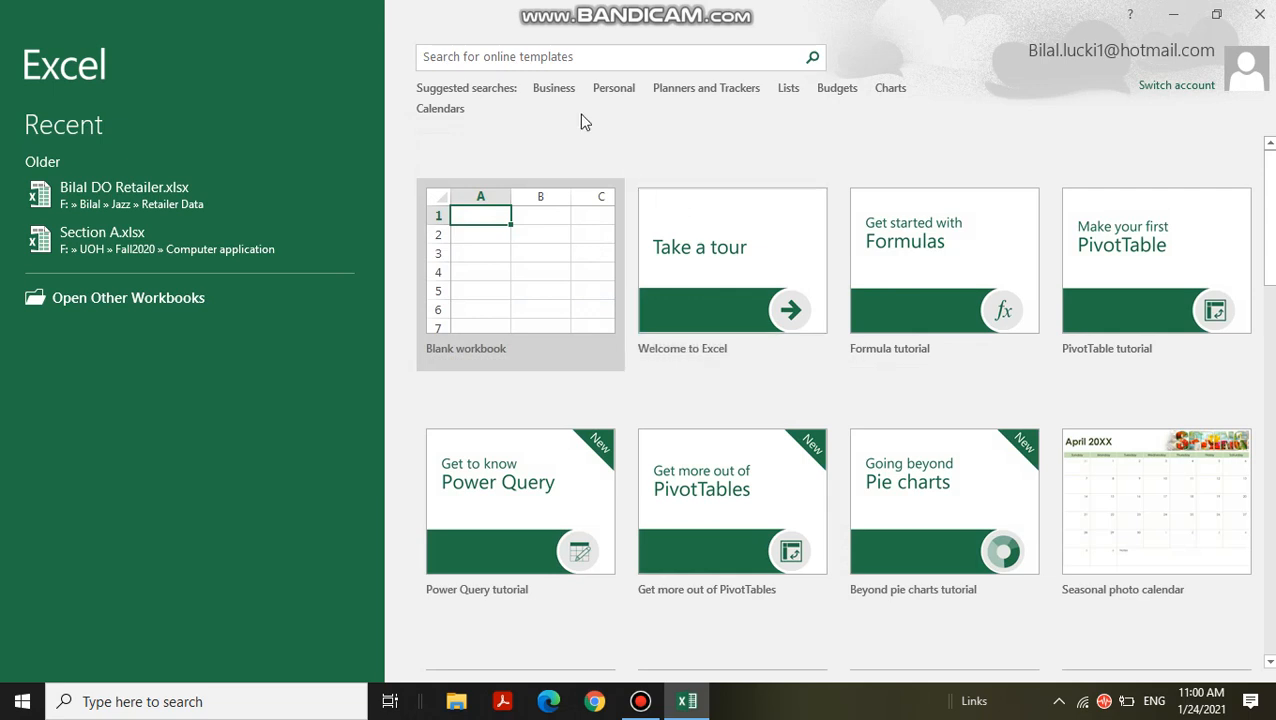
# Step: Browse the suggested Business templates and return to the Excel start screen
pyautogui.click(554, 89)
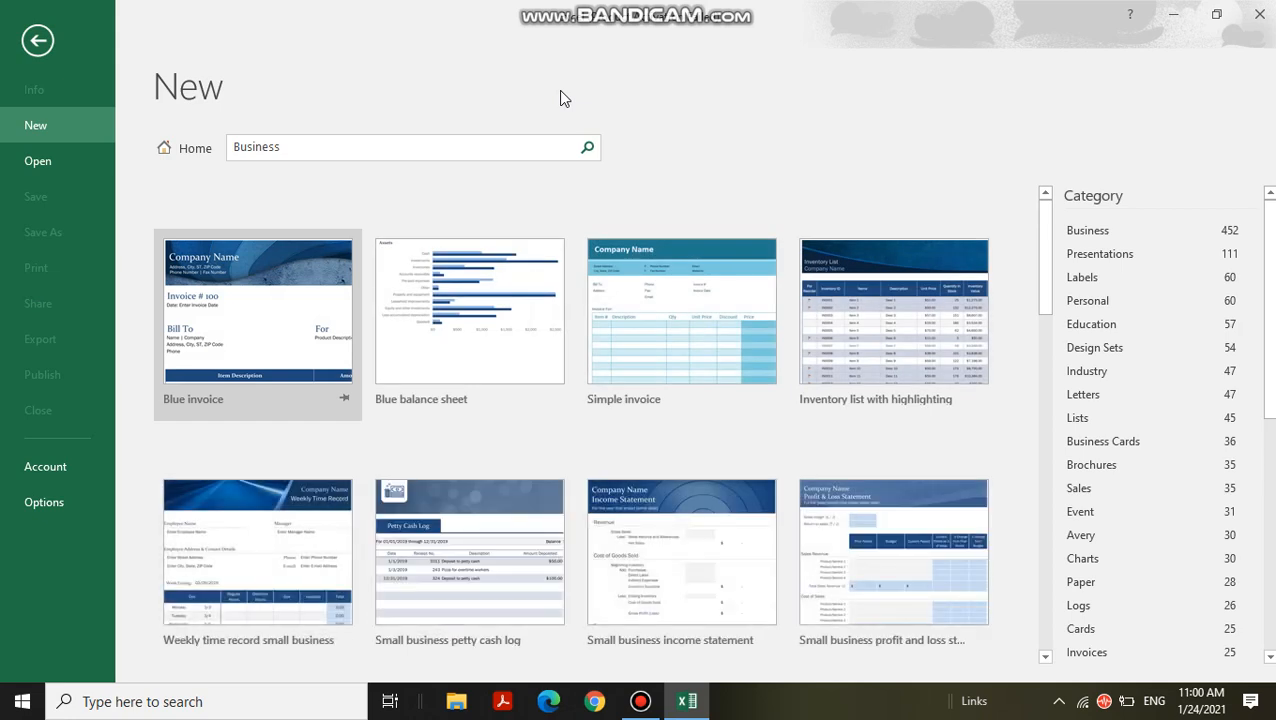
pyautogui.scroll(-4, 558, 352)
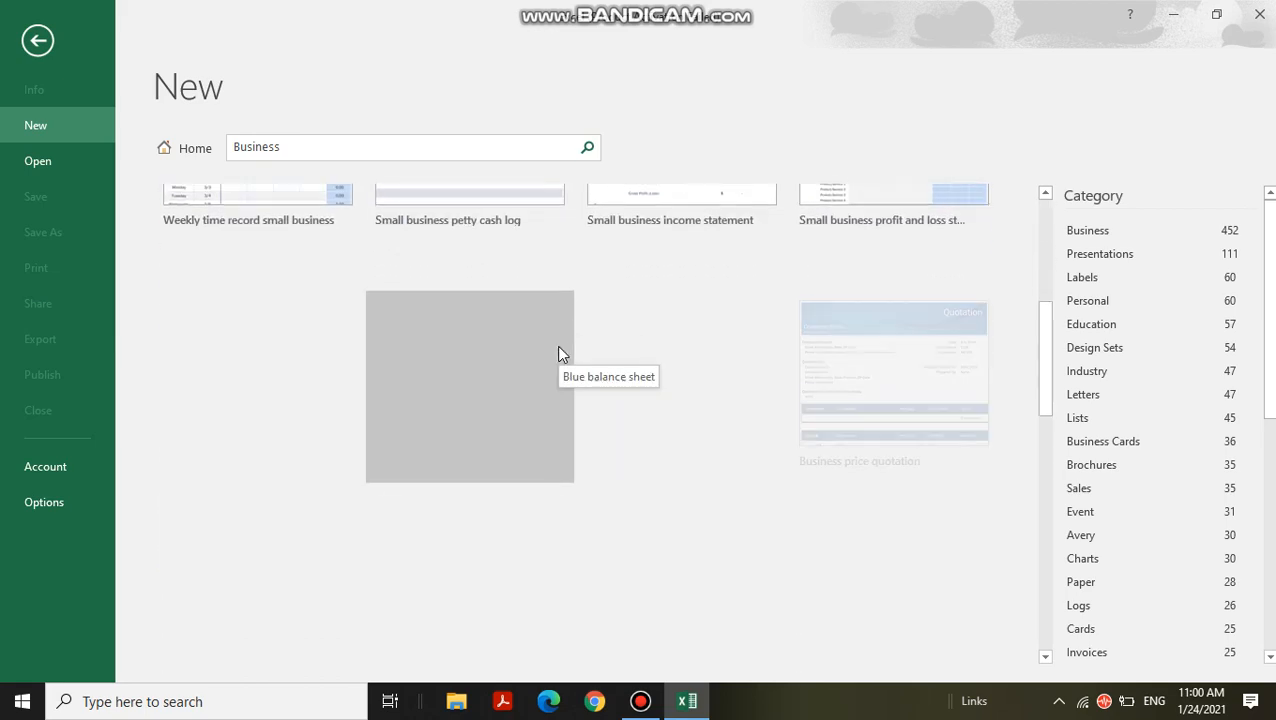
pyautogui.scroll(-8, 558, 352)
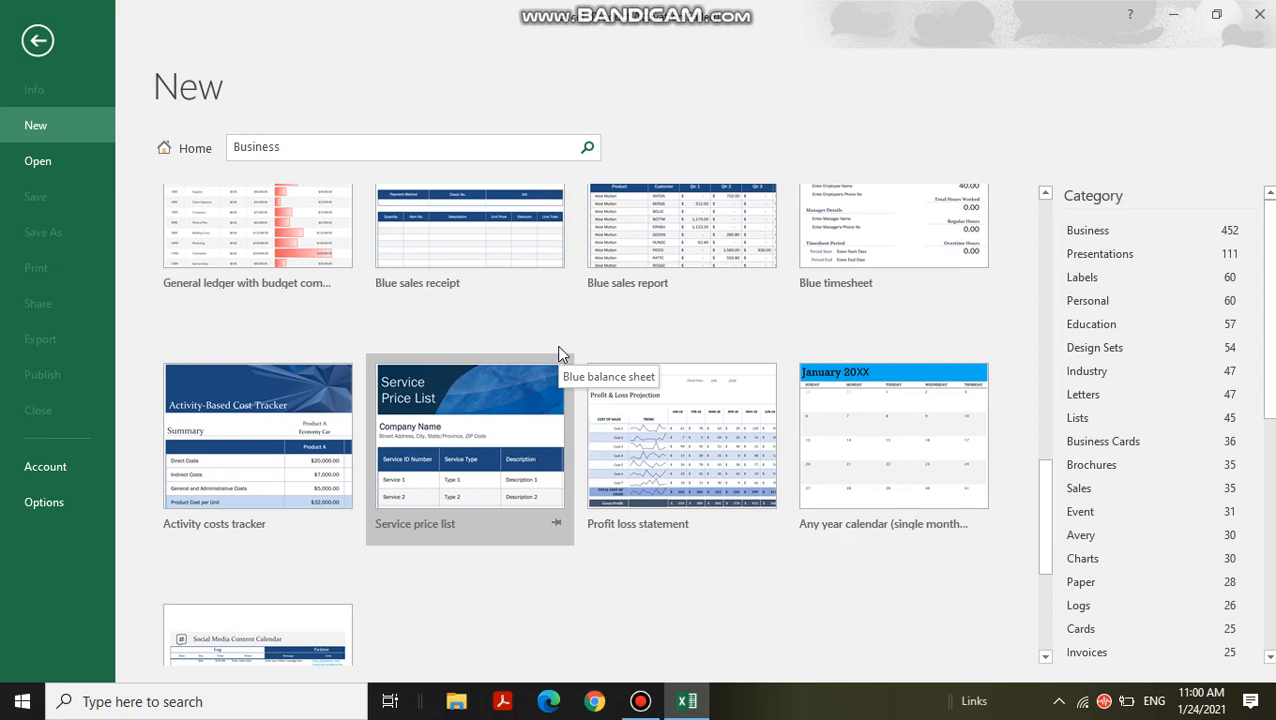
pyautogui.doubleClick(404, 148)
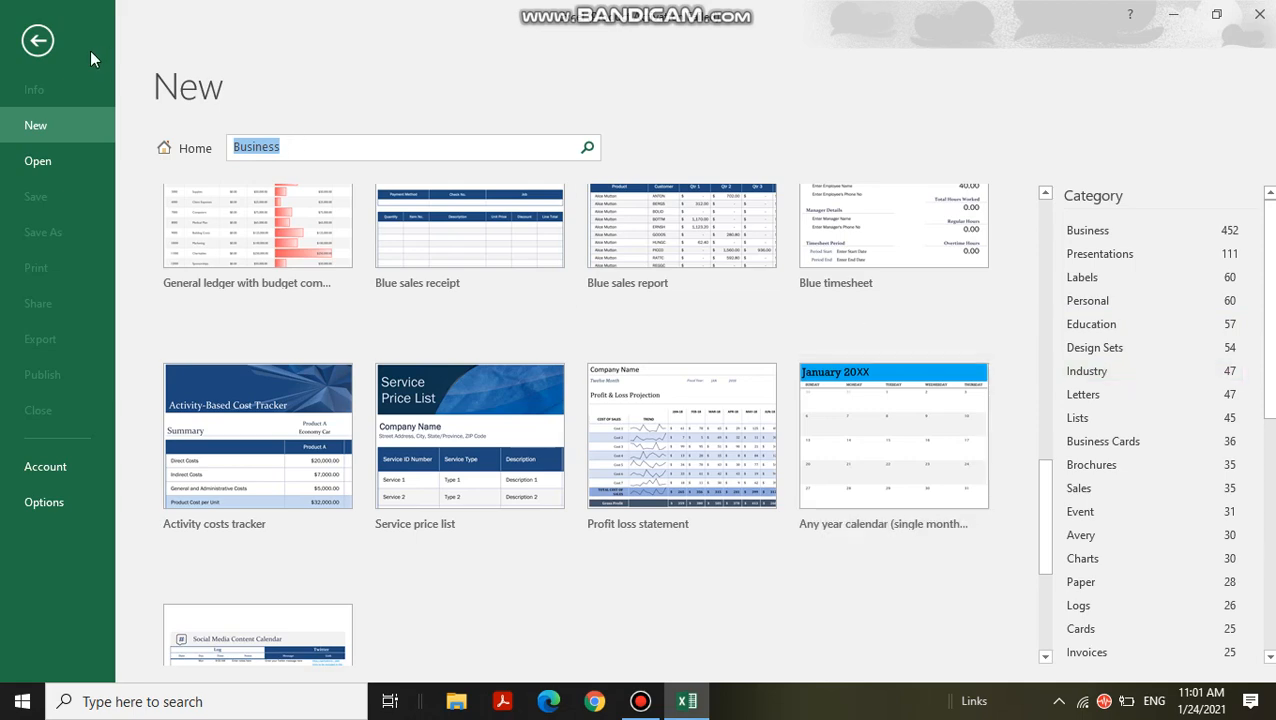
pyautogui.click(38, 41)
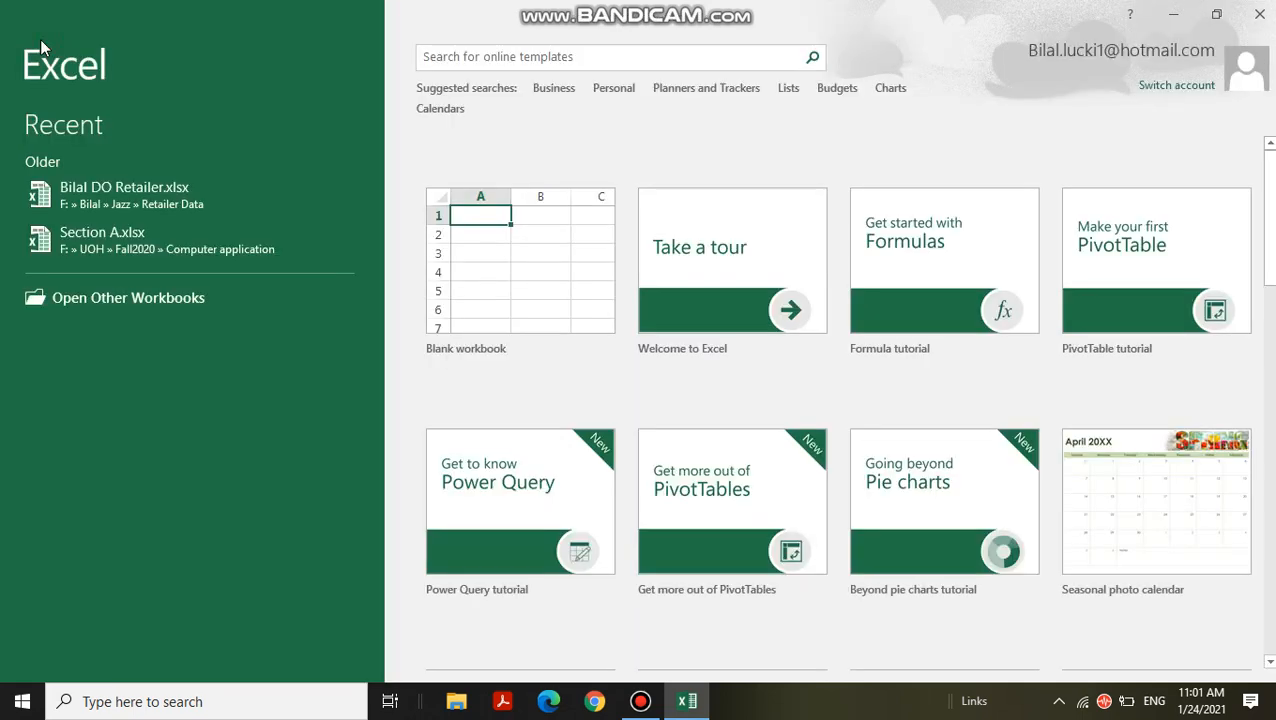
# Step: Create a blank workbook and add two more worksheets, Sheet2 and Sheet3
pyautogui.click(470, 257)
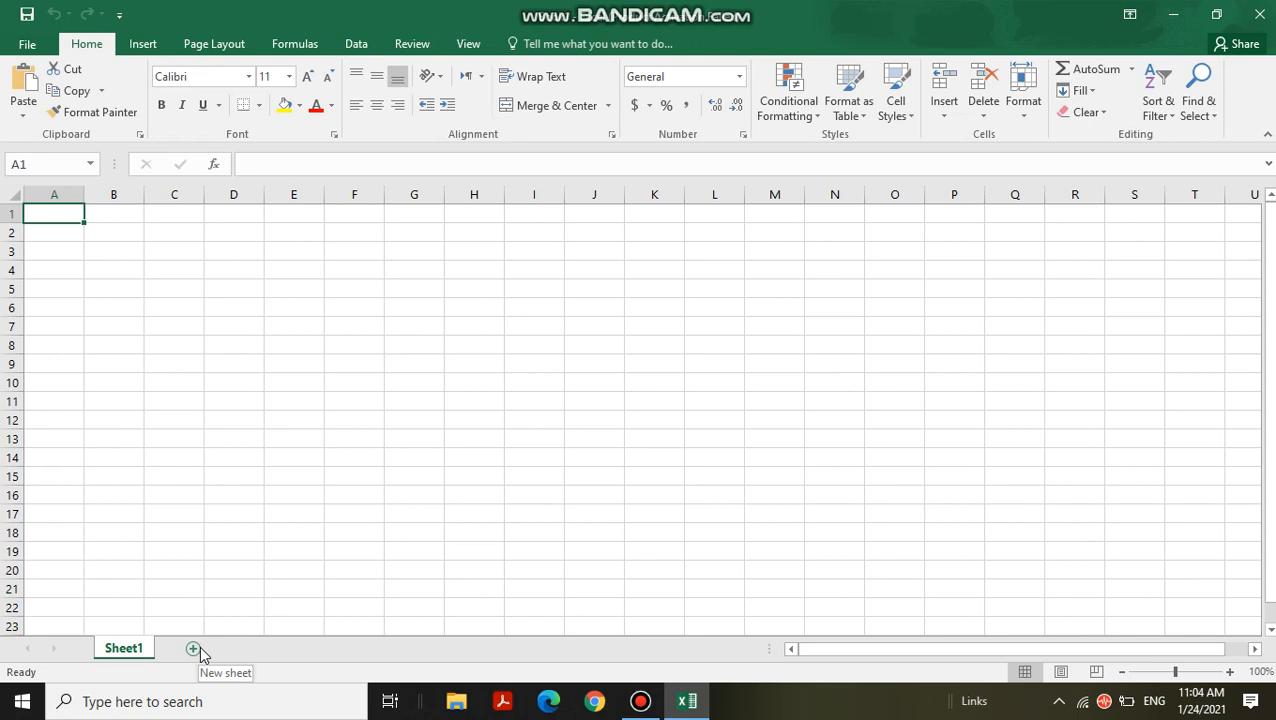
pyautogui.click(194, 649)
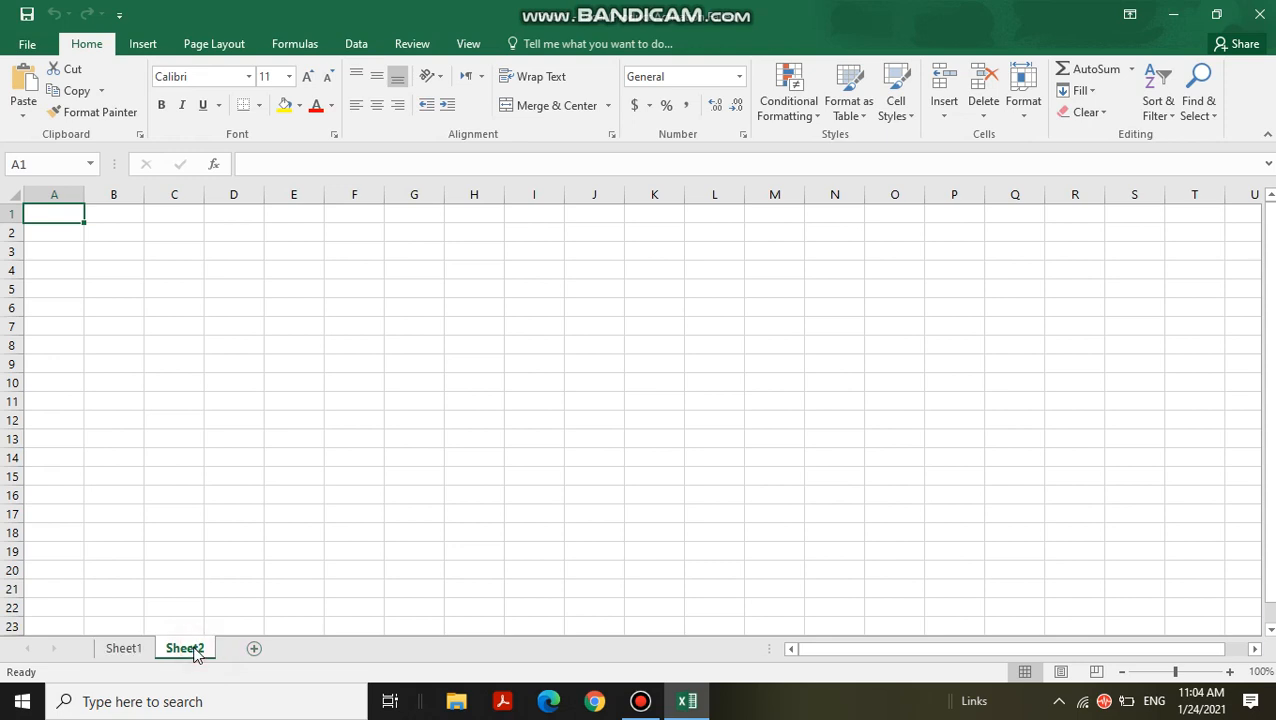
pyautogui.click(254, 649)
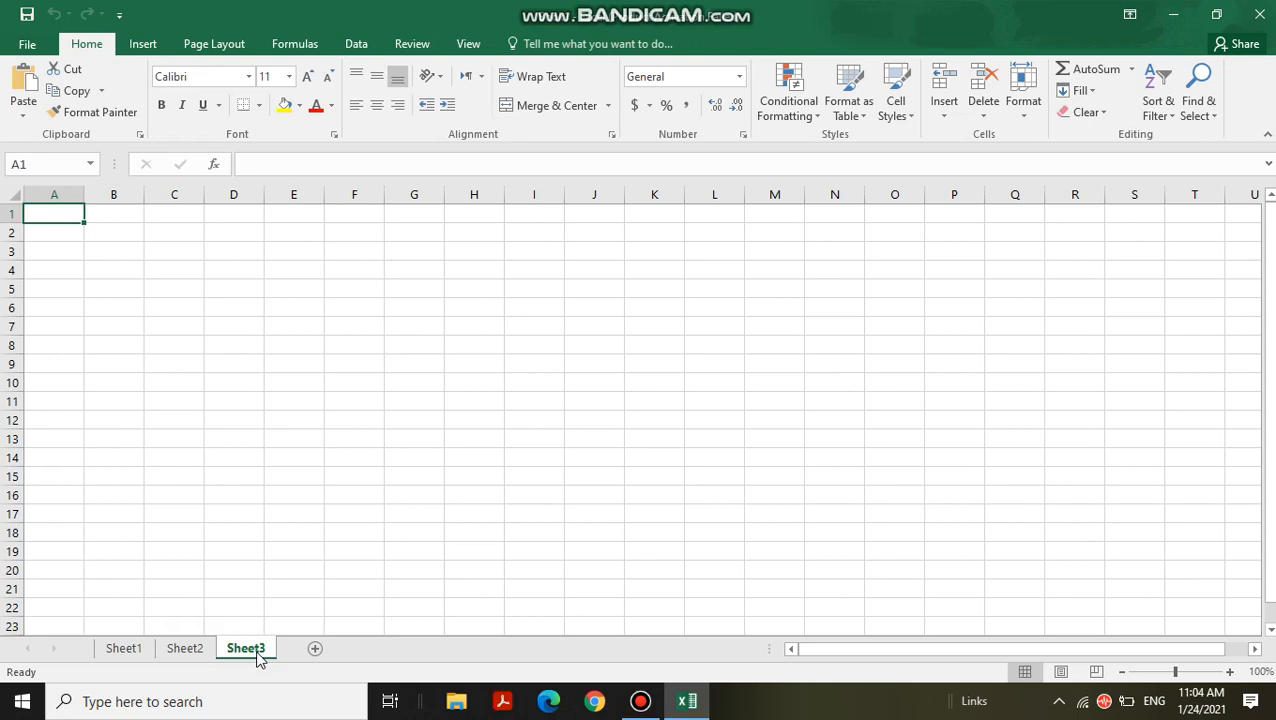
# Step: View Sheet1, Sheet2 and Sheet3 one after another
pyautogui.click(115, 652)
pyautogui.click(182, 650)
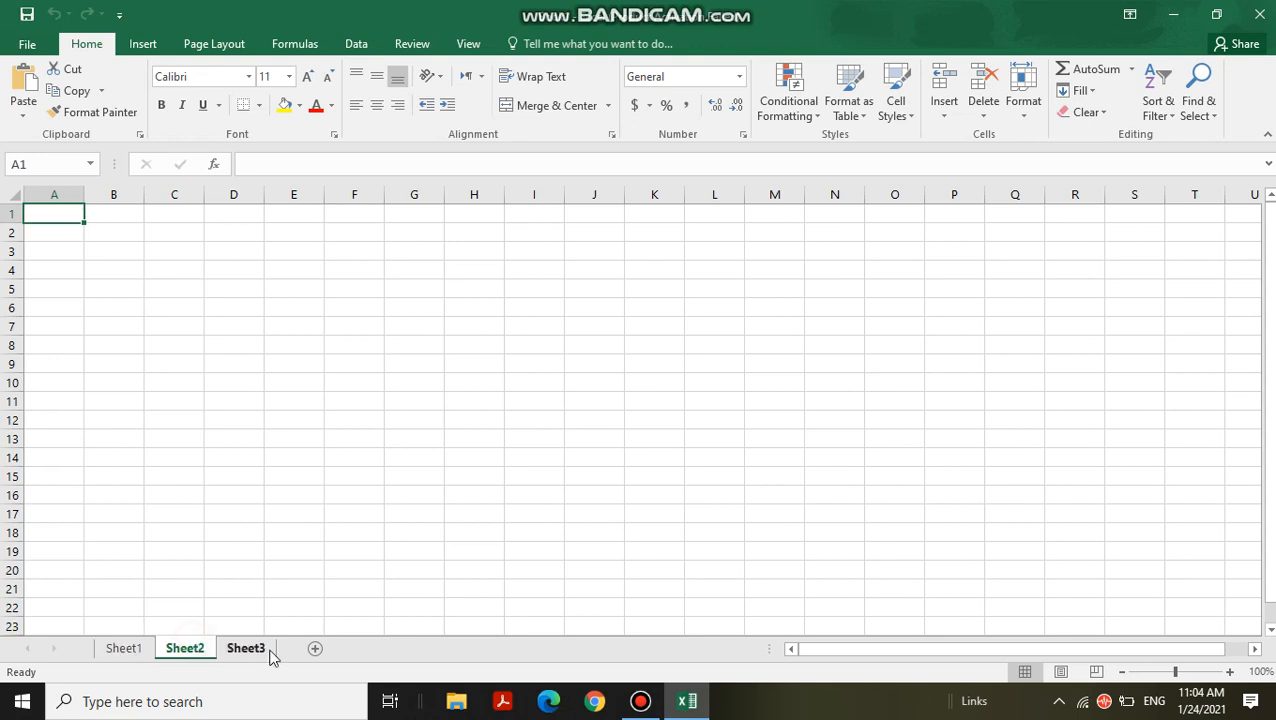
pyautogui.click(264, 652)
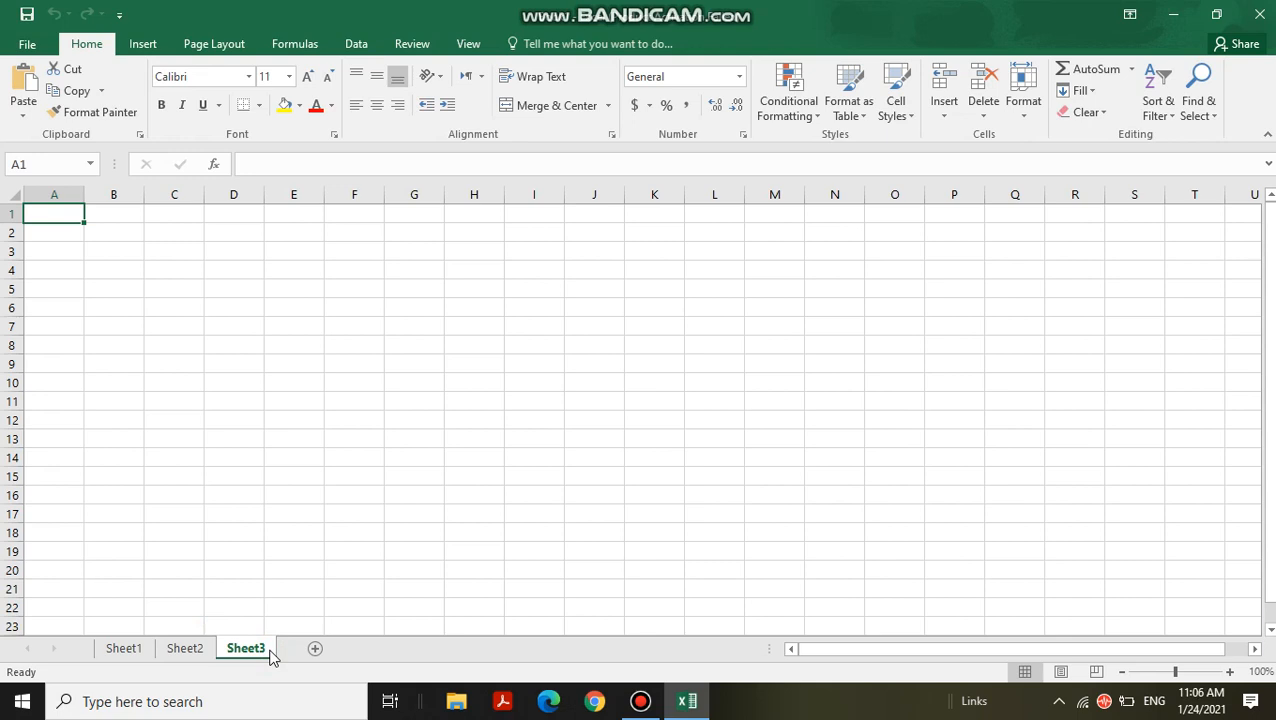
pyautogui.click(111, 654)
pyautogui.write(';ljhj')
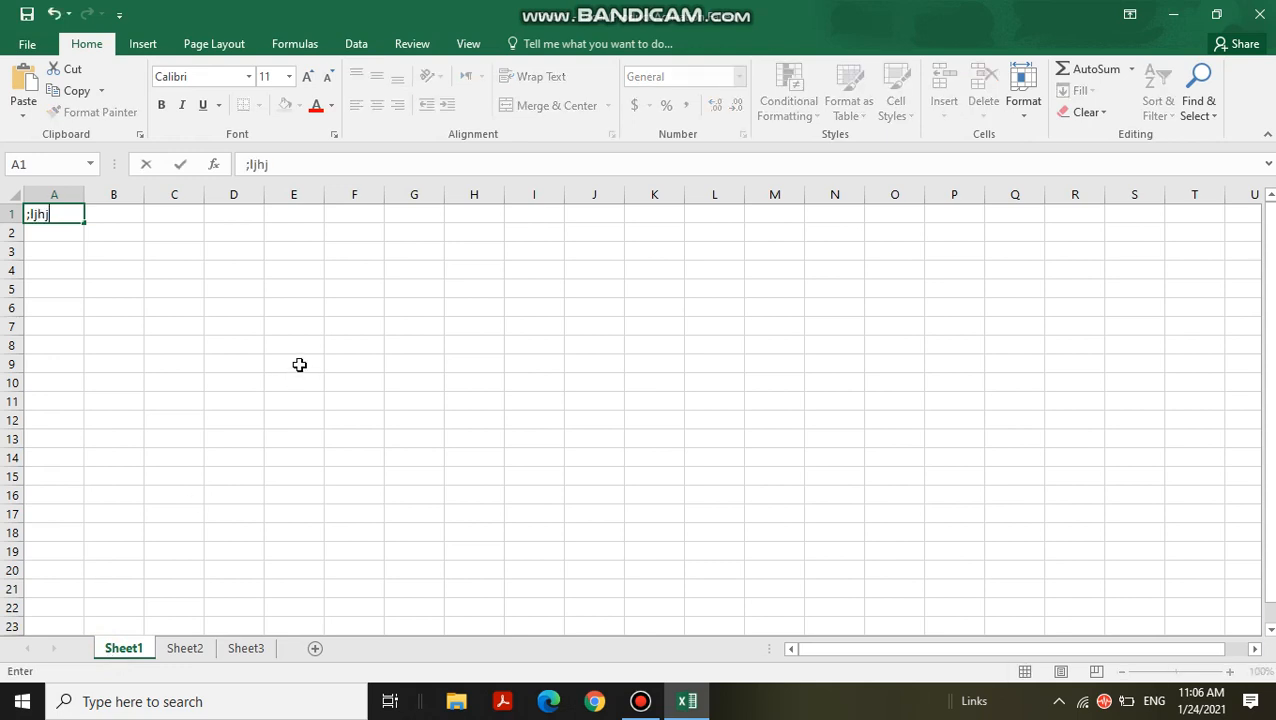
pyautogui.press('BackSpace')
pyautogui.press('BackSpace')
pyautogui.press('BackSpace')
# Step: View Sheet2 and Sheet3, and examine the commands offered for the Sheet1 worksheet
pyautogui.click(194, 646)
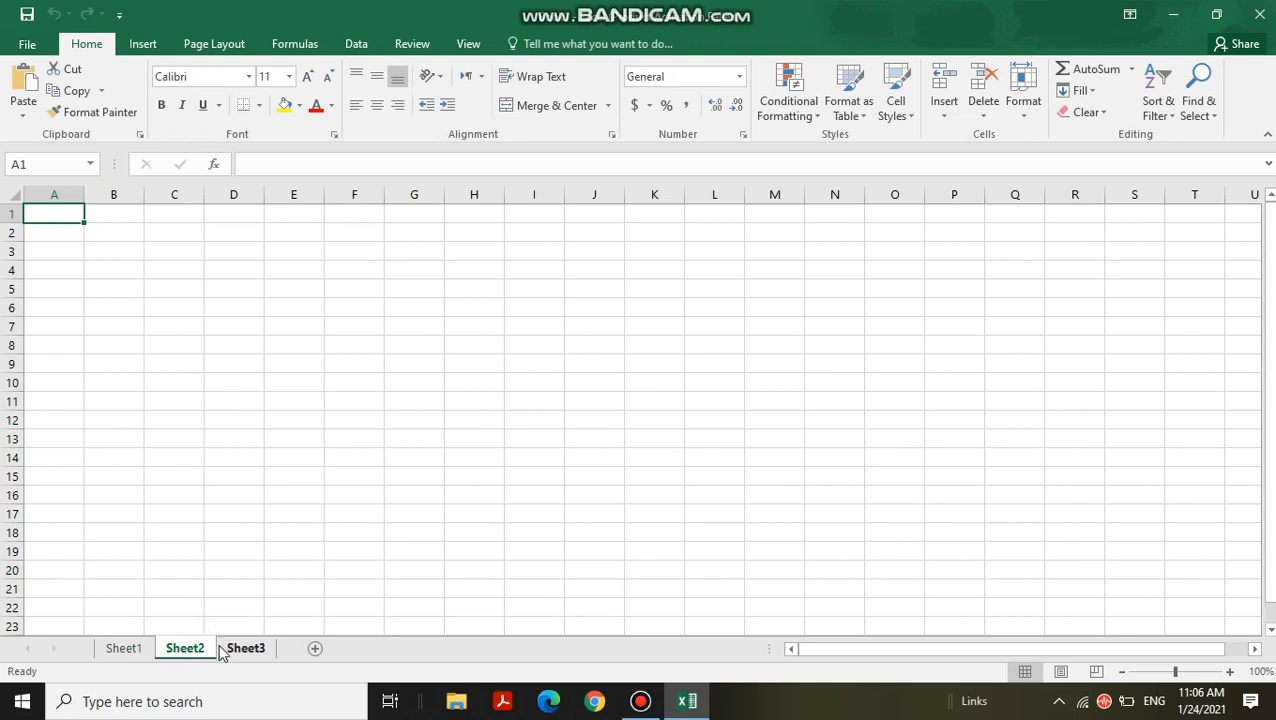
pyautogui.click(228, 650)
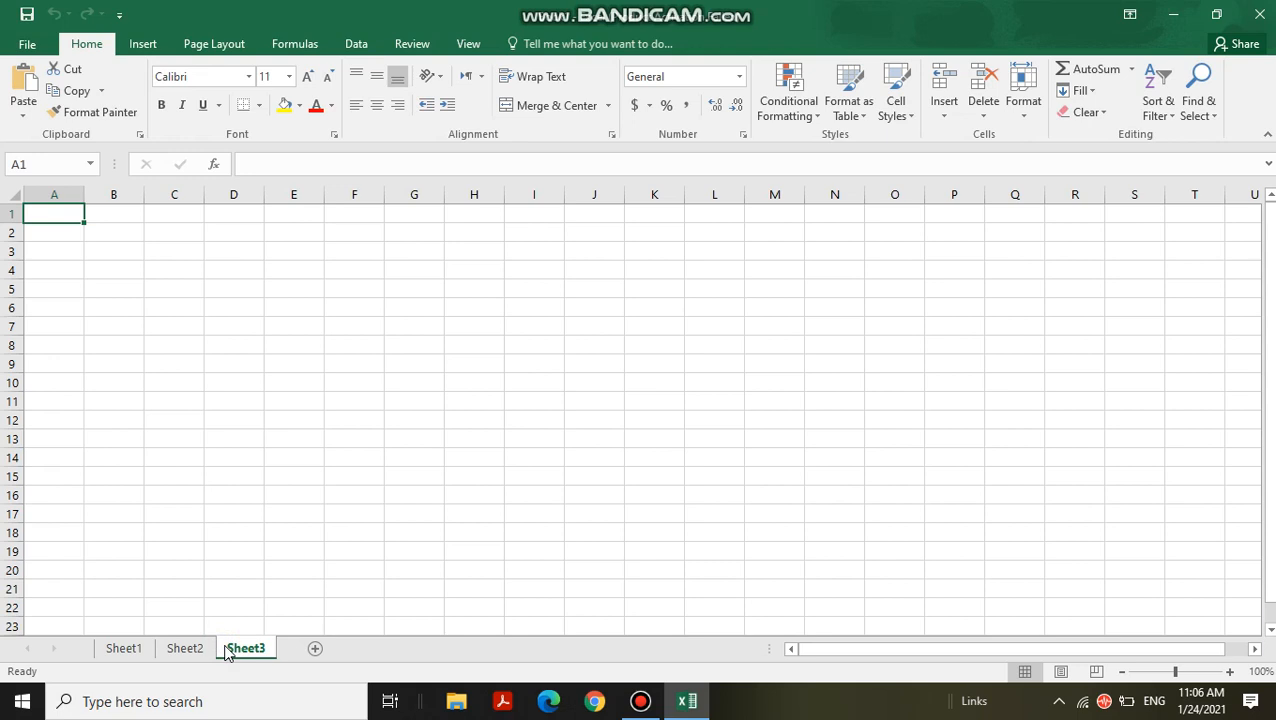
pyautogui.rightClick(121, 649)
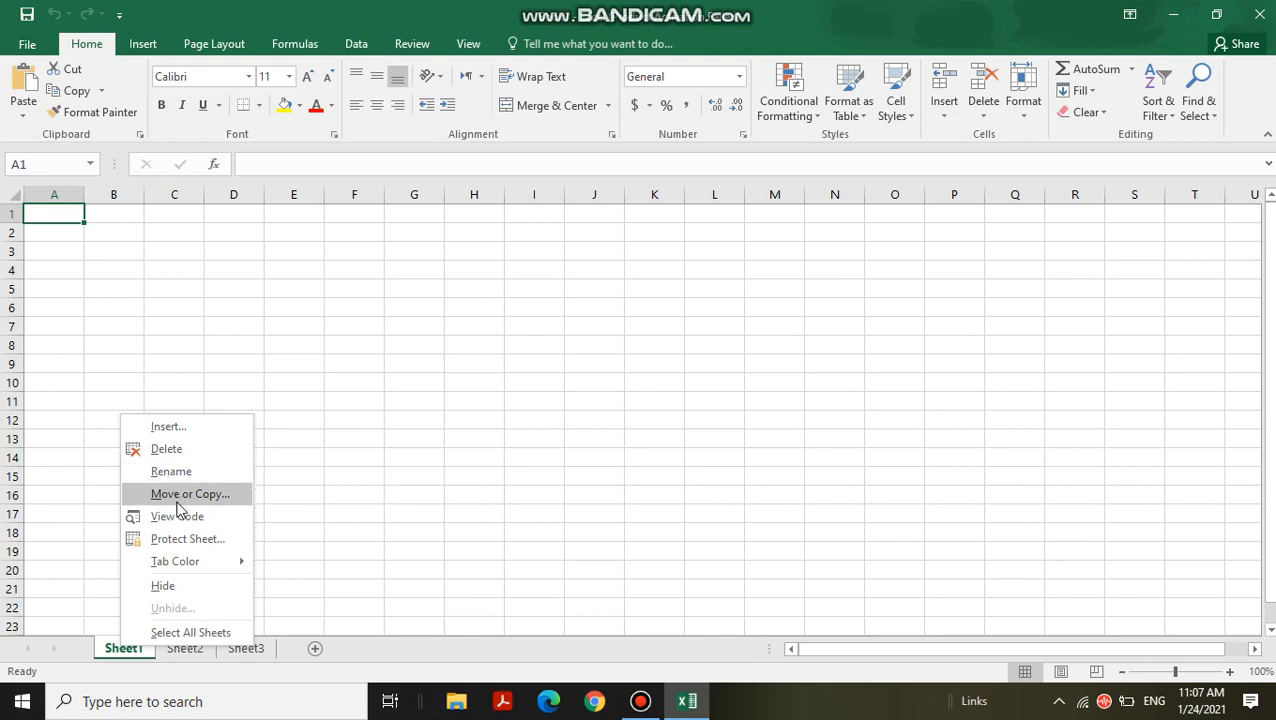
pyautogui.click(396, 565)
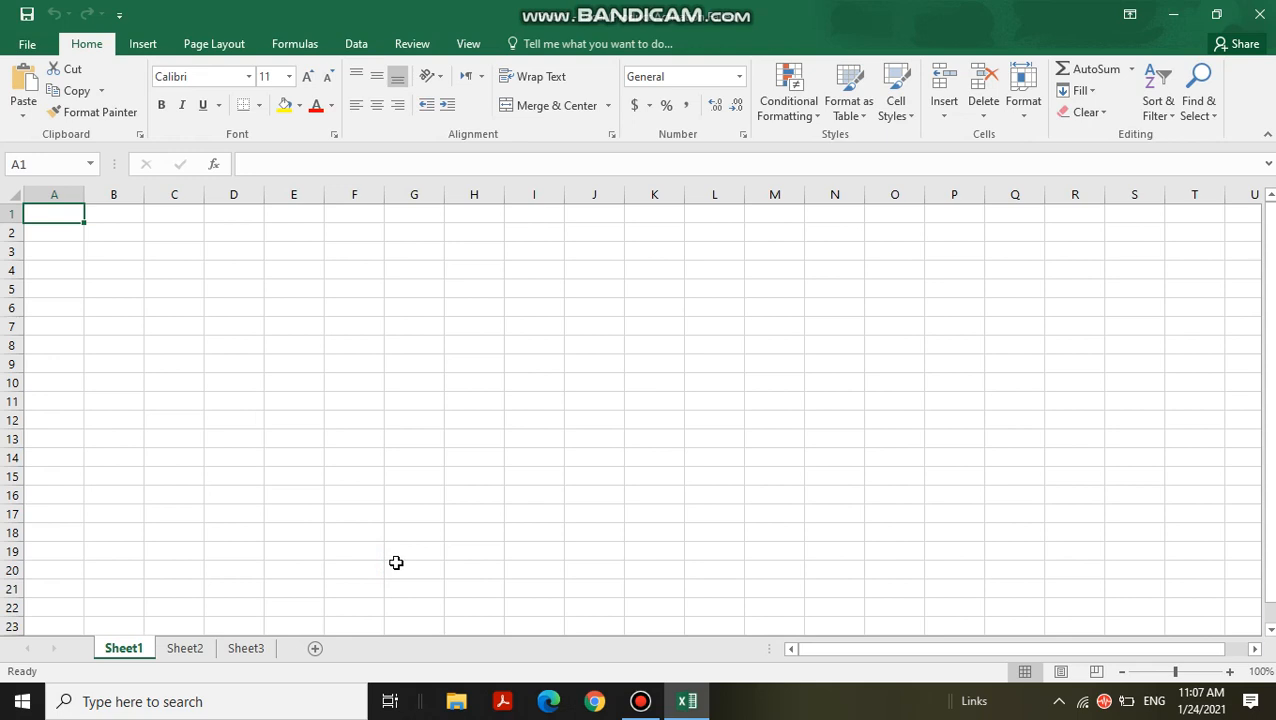
# Step: Review the workbook's Info, Open and Print pages and return to Sheet1
pyautogui.click(27, 46)
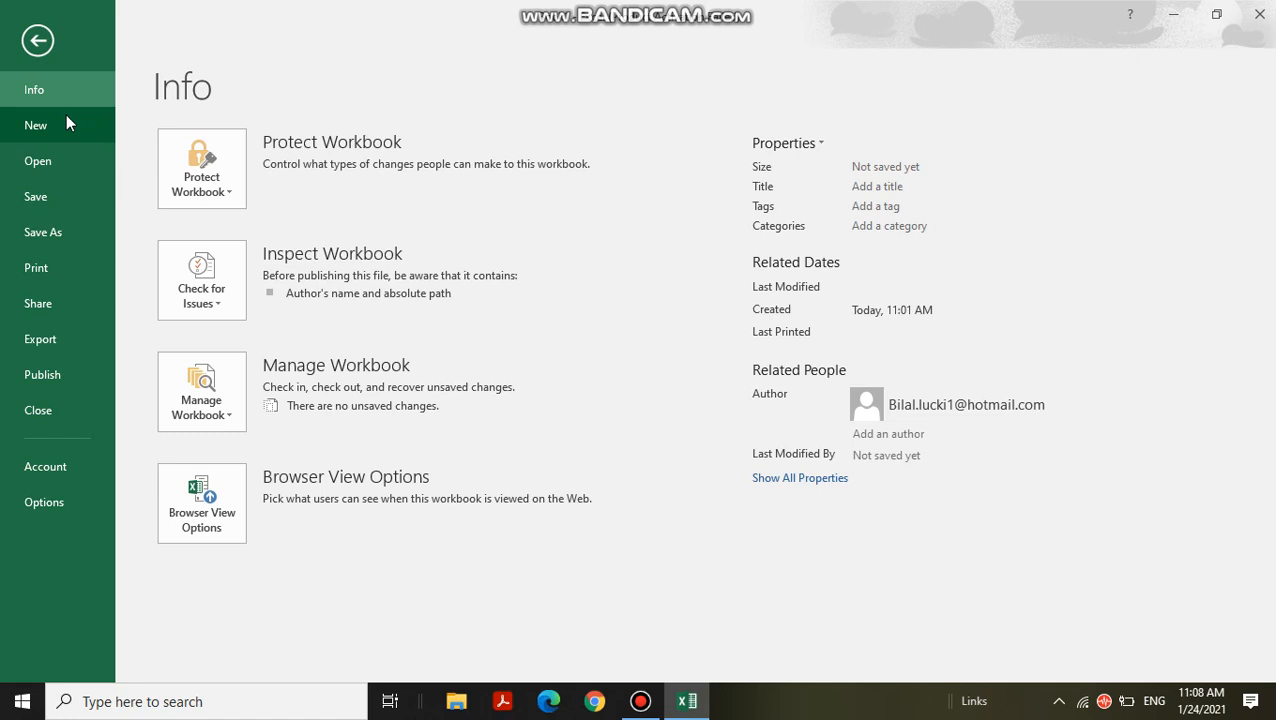
pyautogui.click(44, 171)
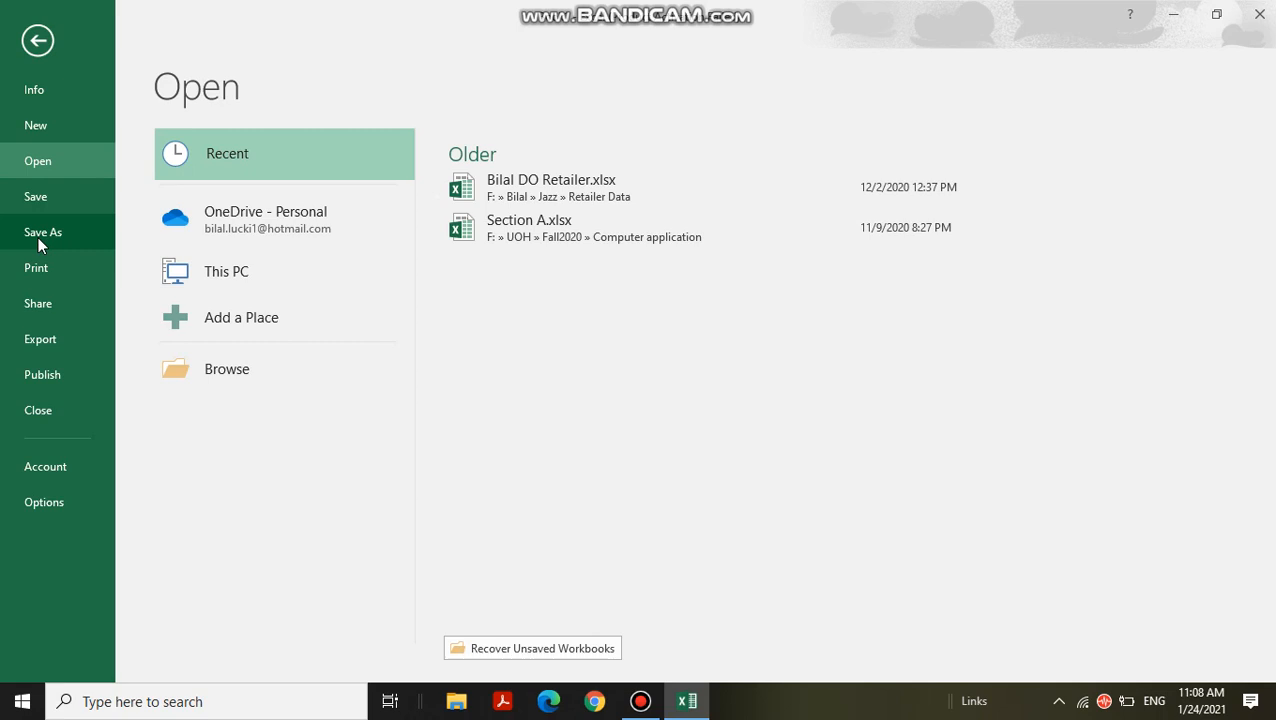
pyautogui.click(33, 268)
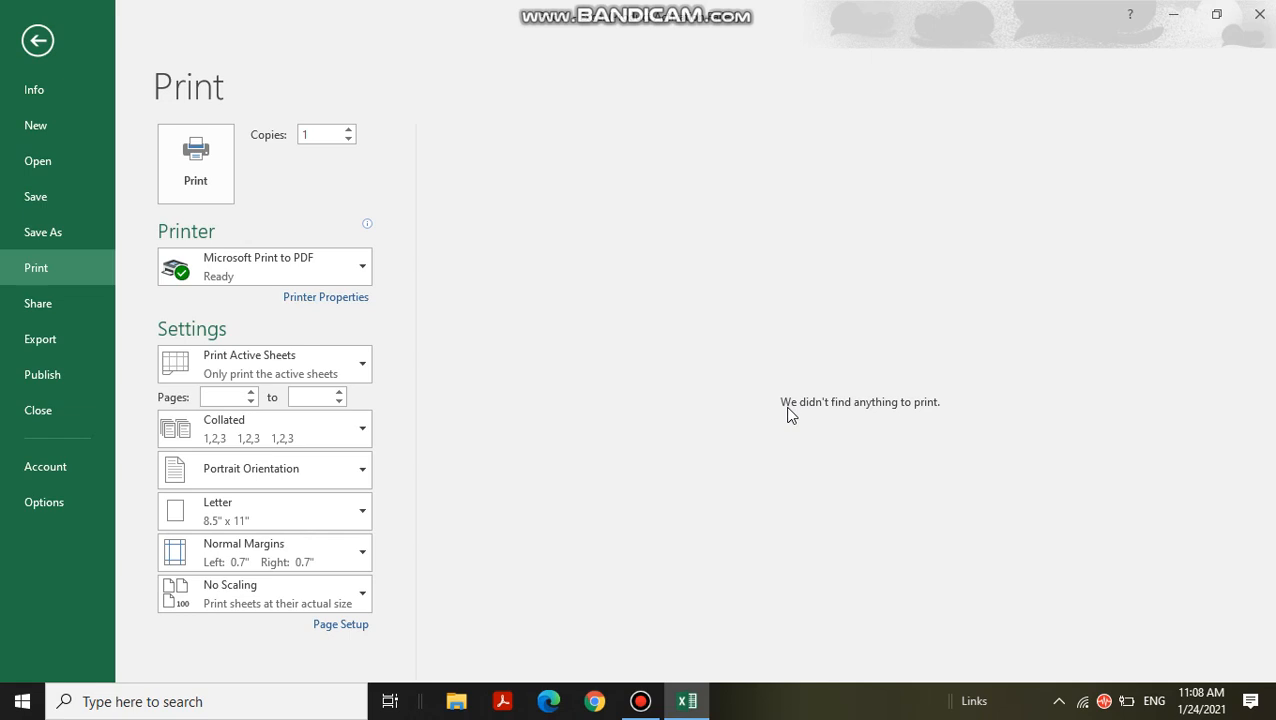
pyautogui.click(42, 30)
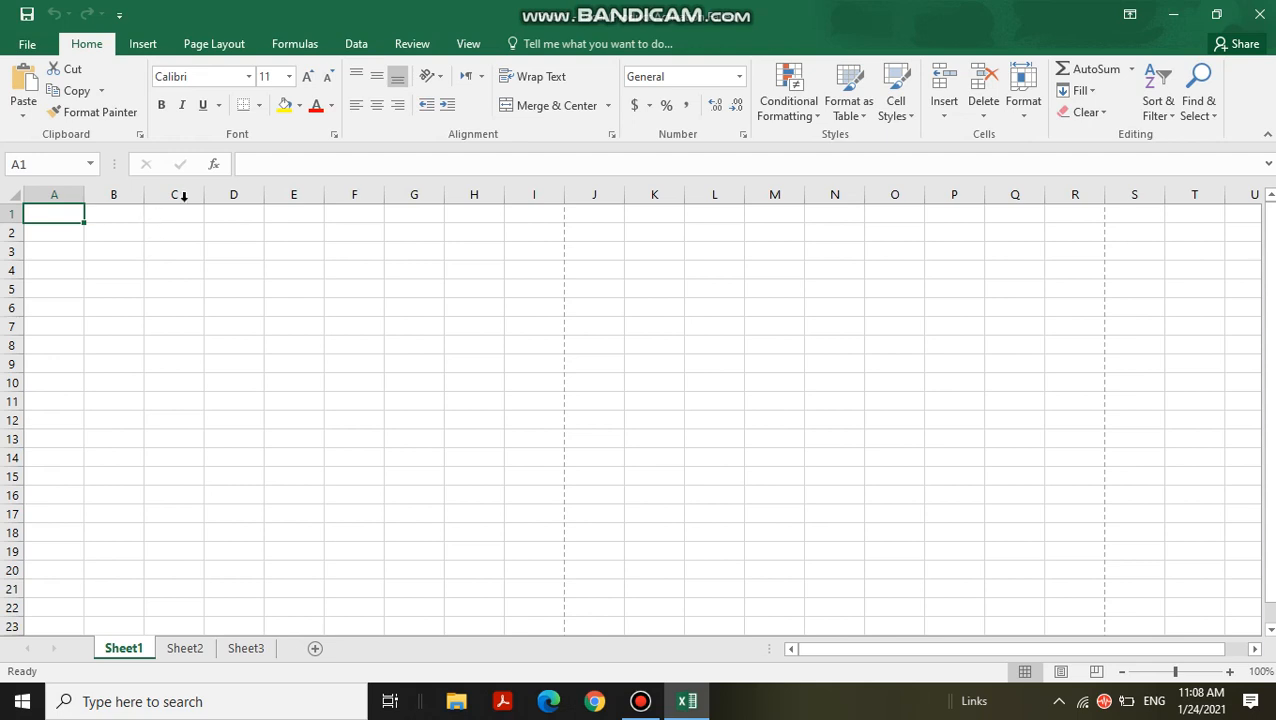
# Step: Apply All Borders to cell A1 on Sheet1
pyautogui.click(243, 105)
pyautogui.click(258, 105)
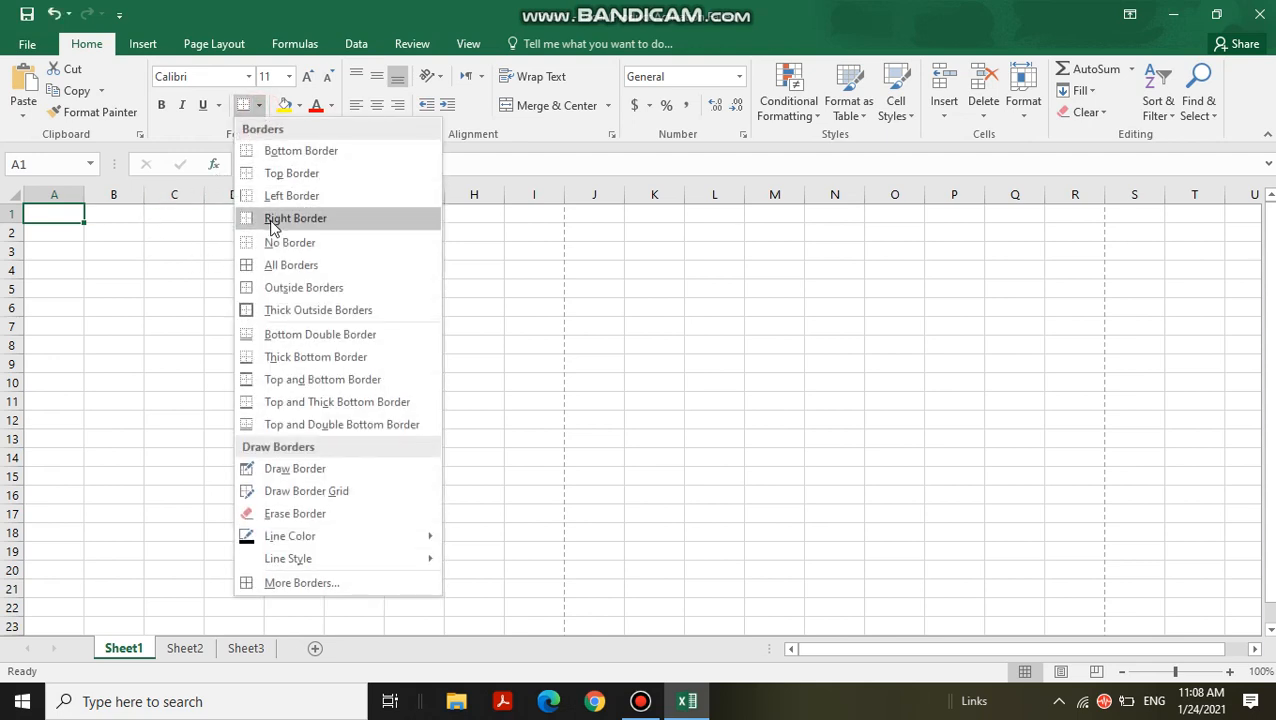
pyautogui.click(258, 267)
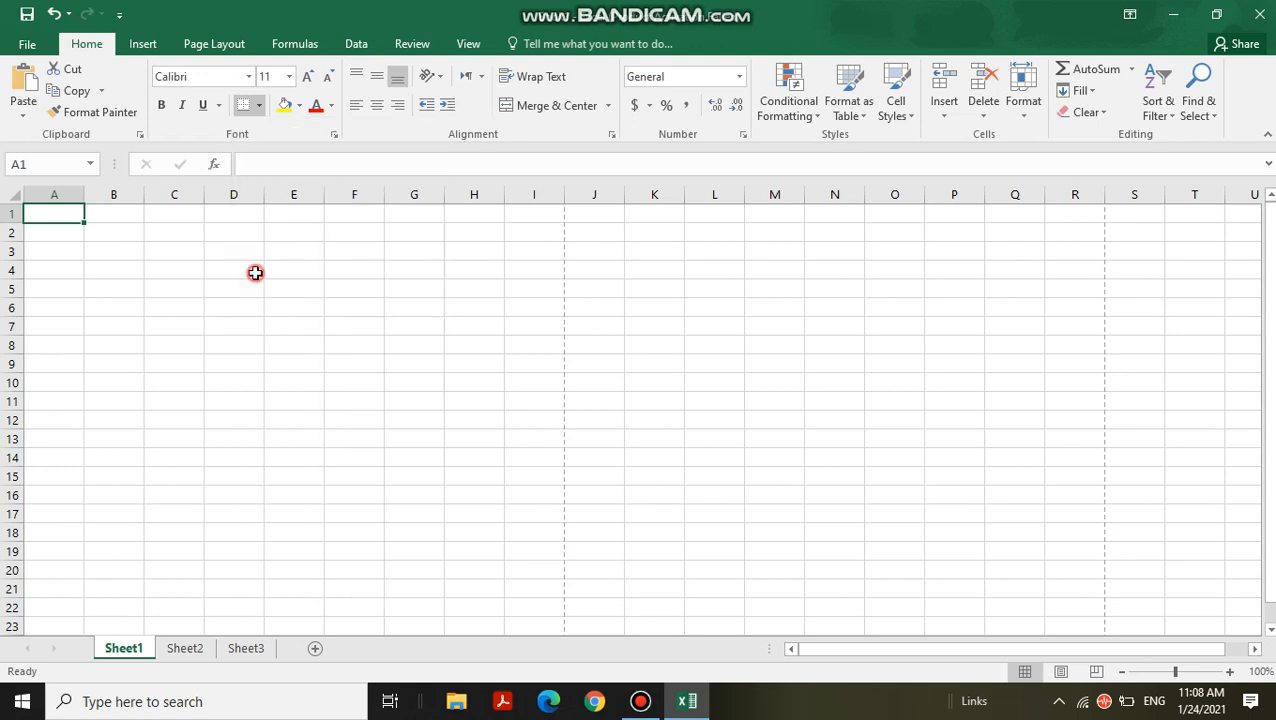
pyautogui.moveTo(100, 248); pyautogui.dragTo(305, 419)
pyautogui.click(130, 272)
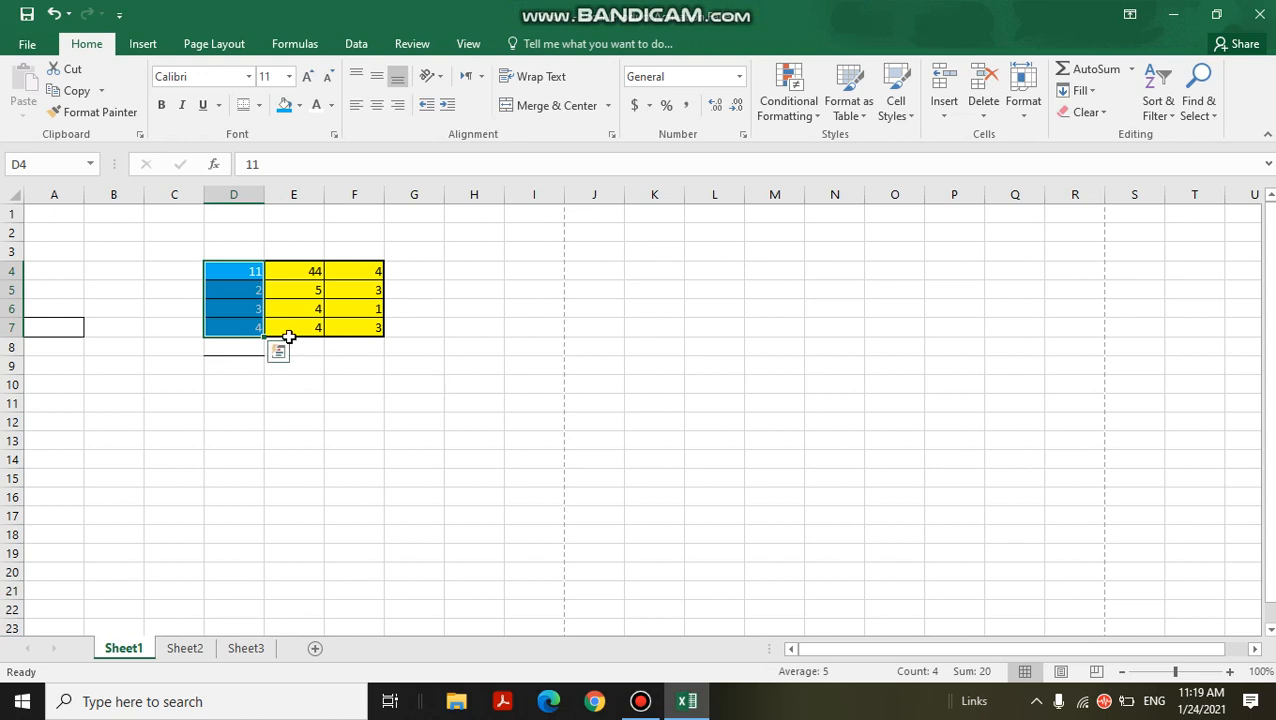
# Step: Try middle and top vertical alignment on the numbers in D4:D7
pyautogui.moveTo(240, 273); pyautogui.dragTo(247, 326)
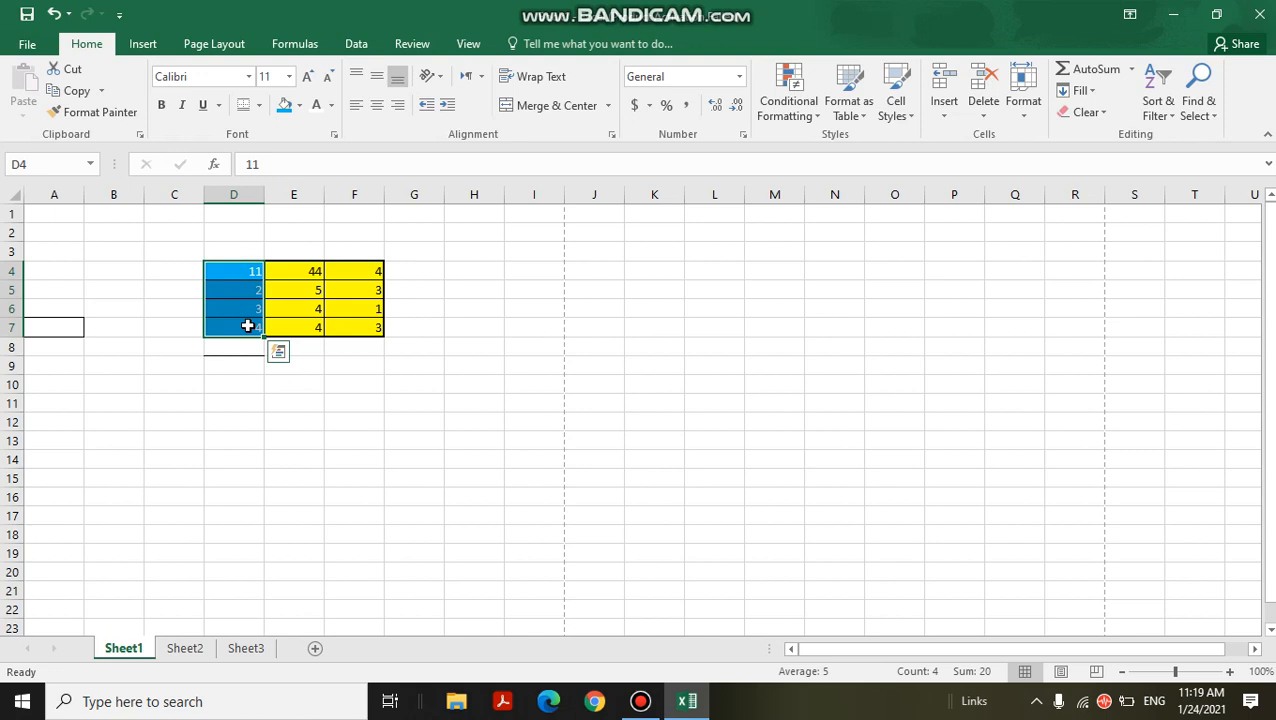
pyautogui.click(379, 78)
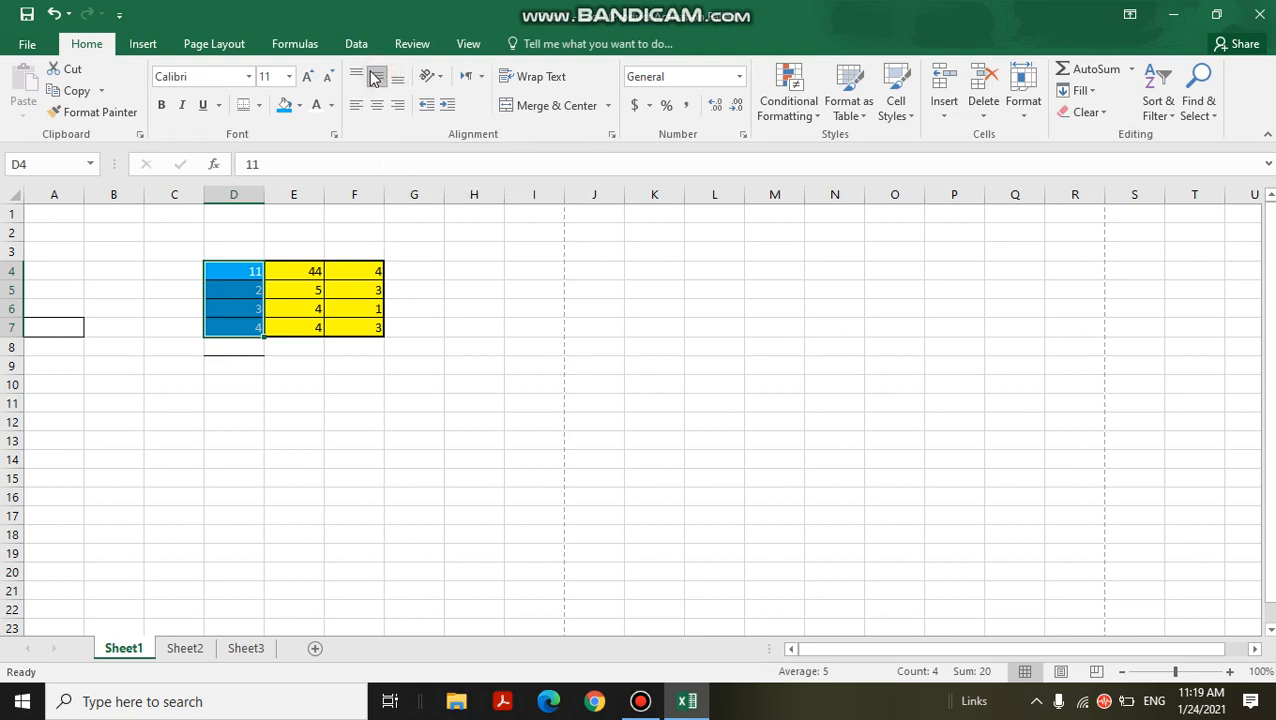
pyautogui.click(356, 76)
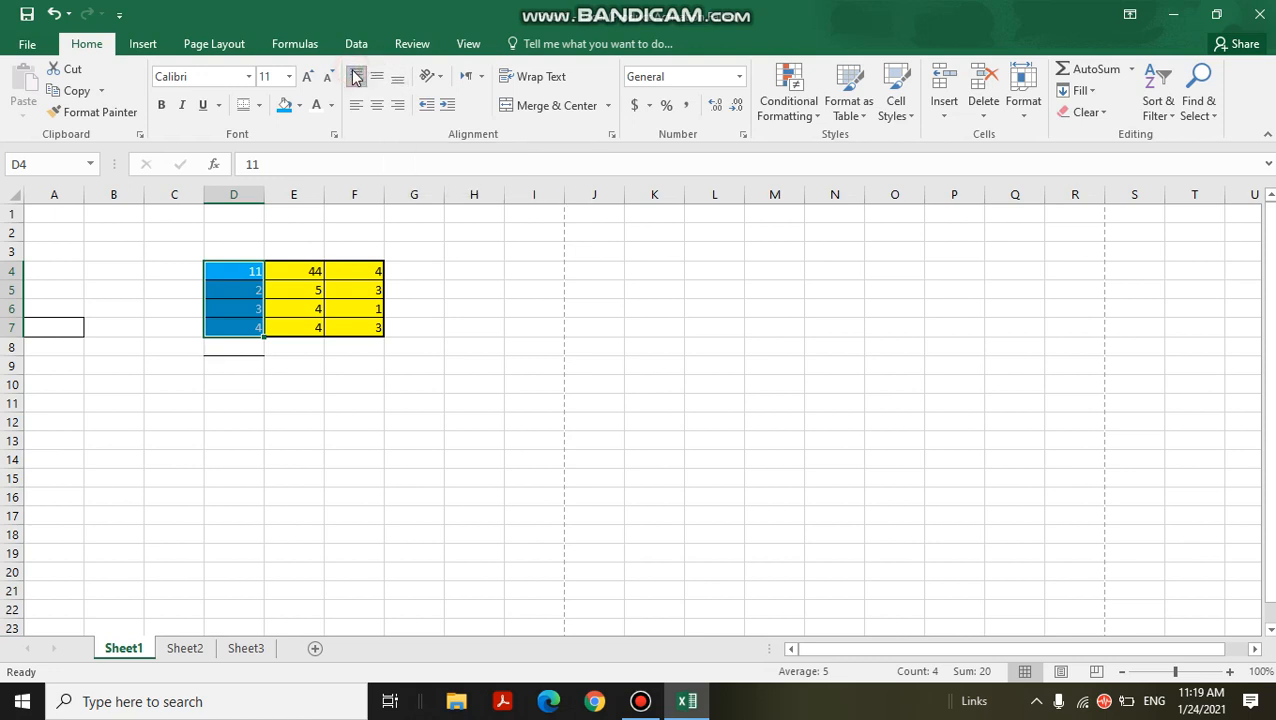
# Step: Increase the font size of D4:F7 to 16 and move the block so that it starts at C3
pyautogui.click(228, 274)
pyautogui.moveTo(275, 290); pyautogui.dragTo(356, 337)
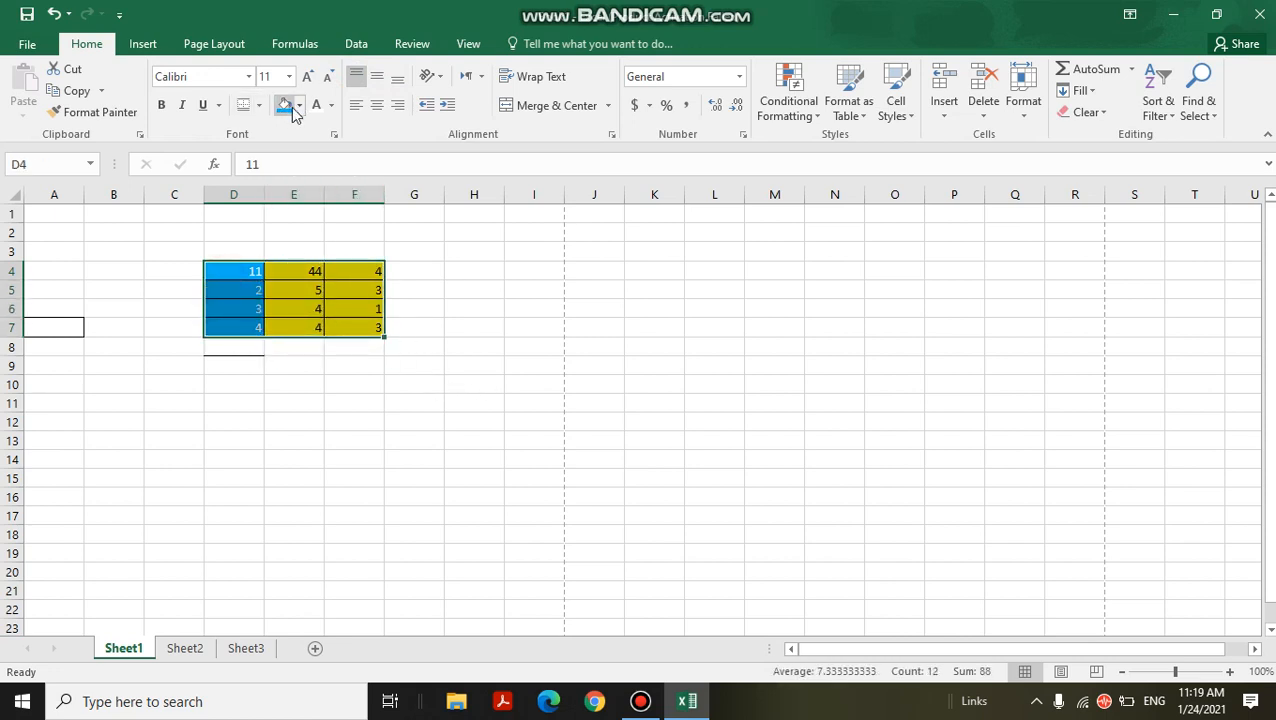
pyautogui.click(307, 77)
pyautogui.click(307, 77)
pyautogui.click(307, 77)
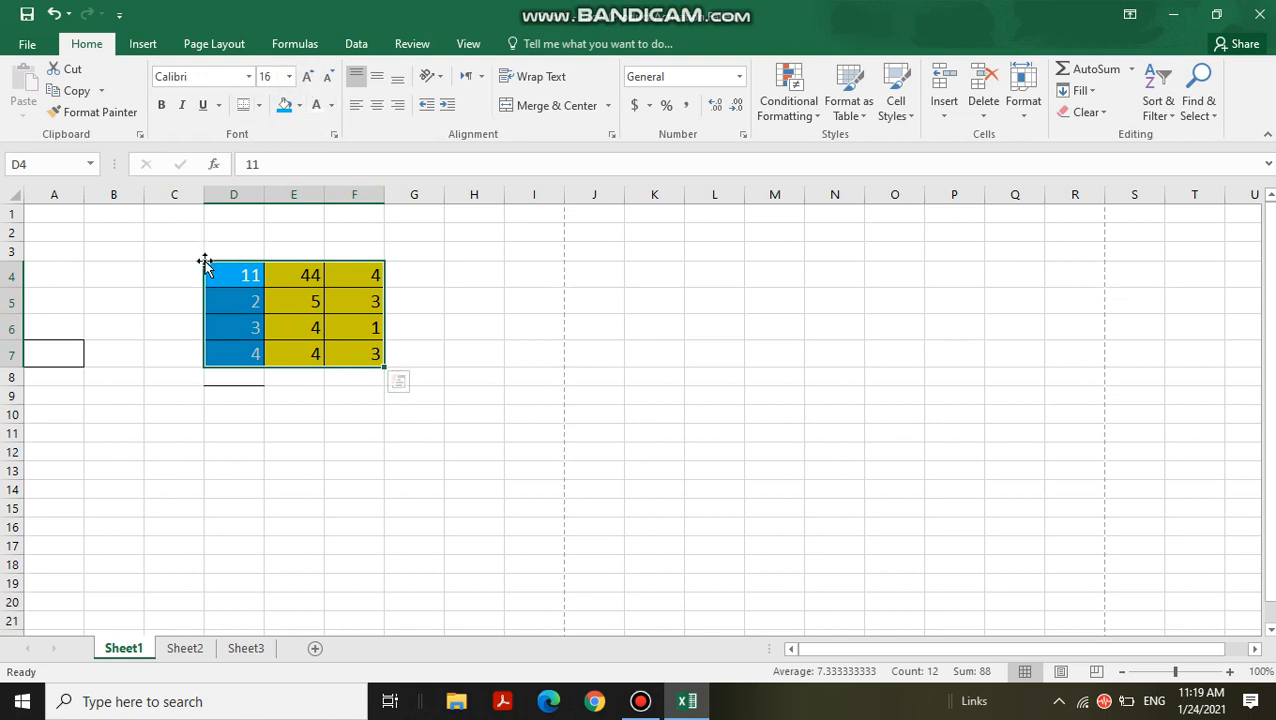
pyautogui.moveTo(202, 262); pyautogui.dragTo(190, 254)
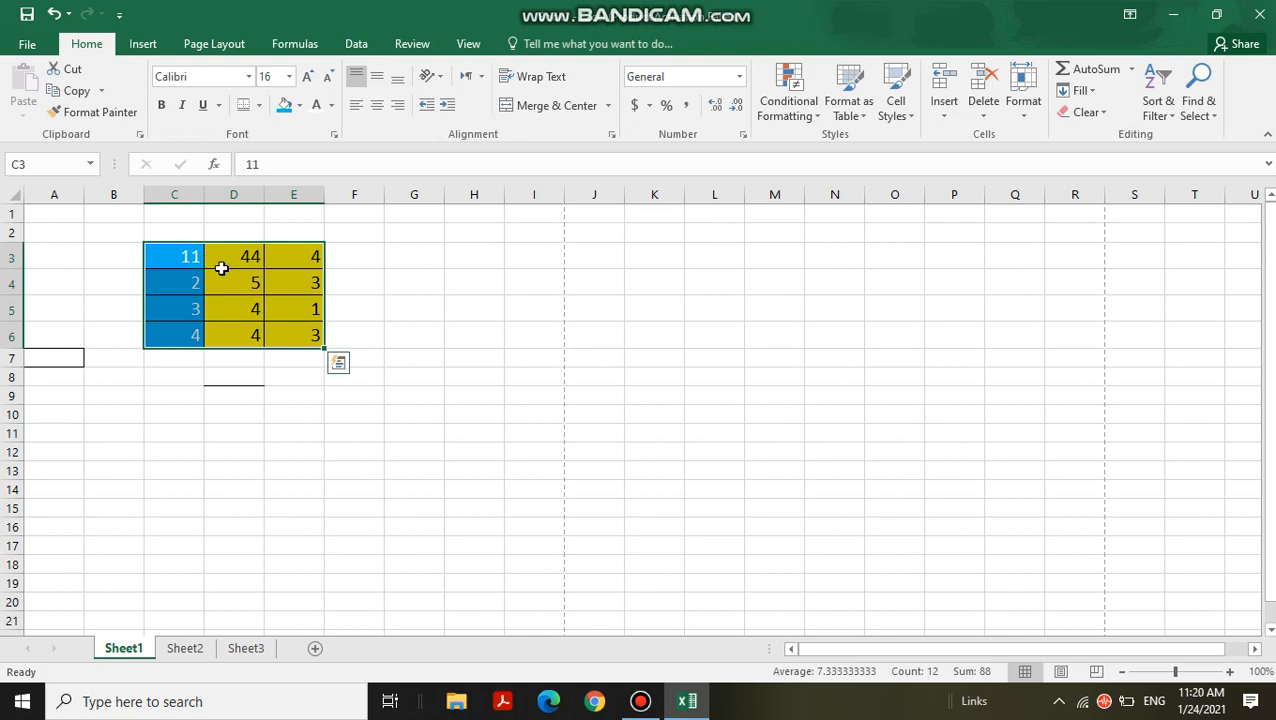
# Step: Align the numbers in C3:E6 to the bottom and left of their cells
pyautogui.click(370, 84)
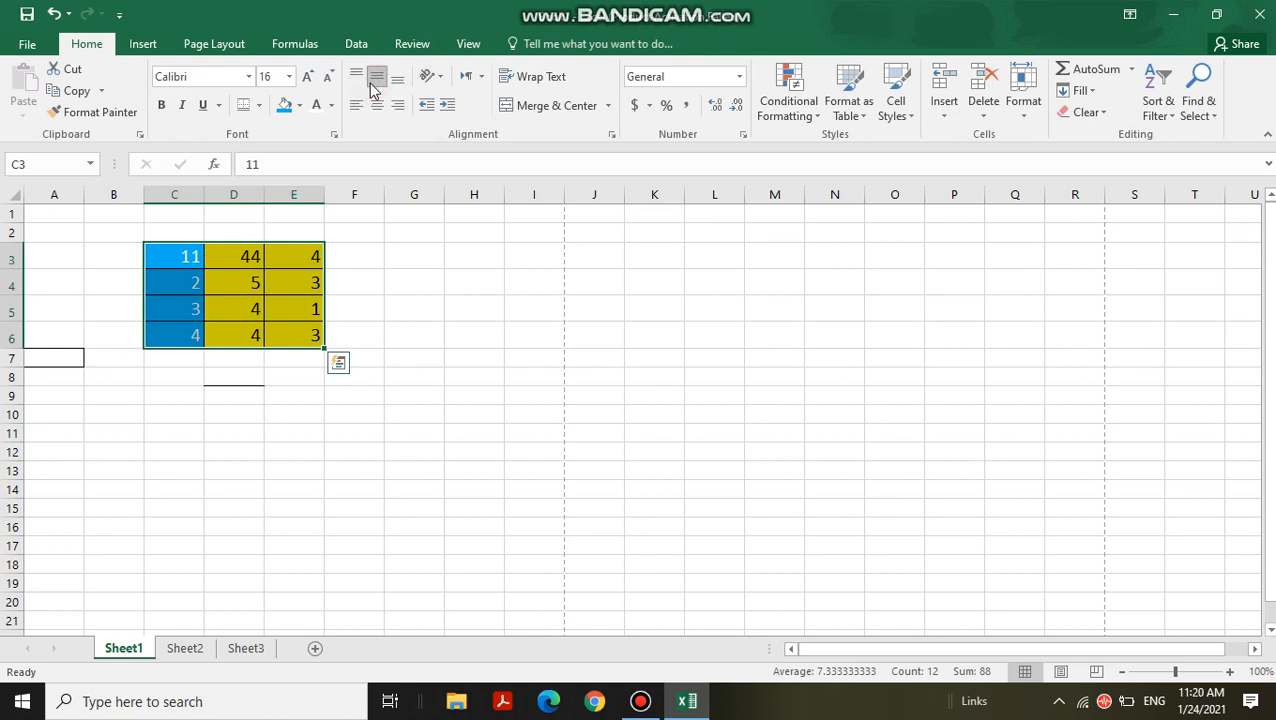
pyautogui.click(397, 84)
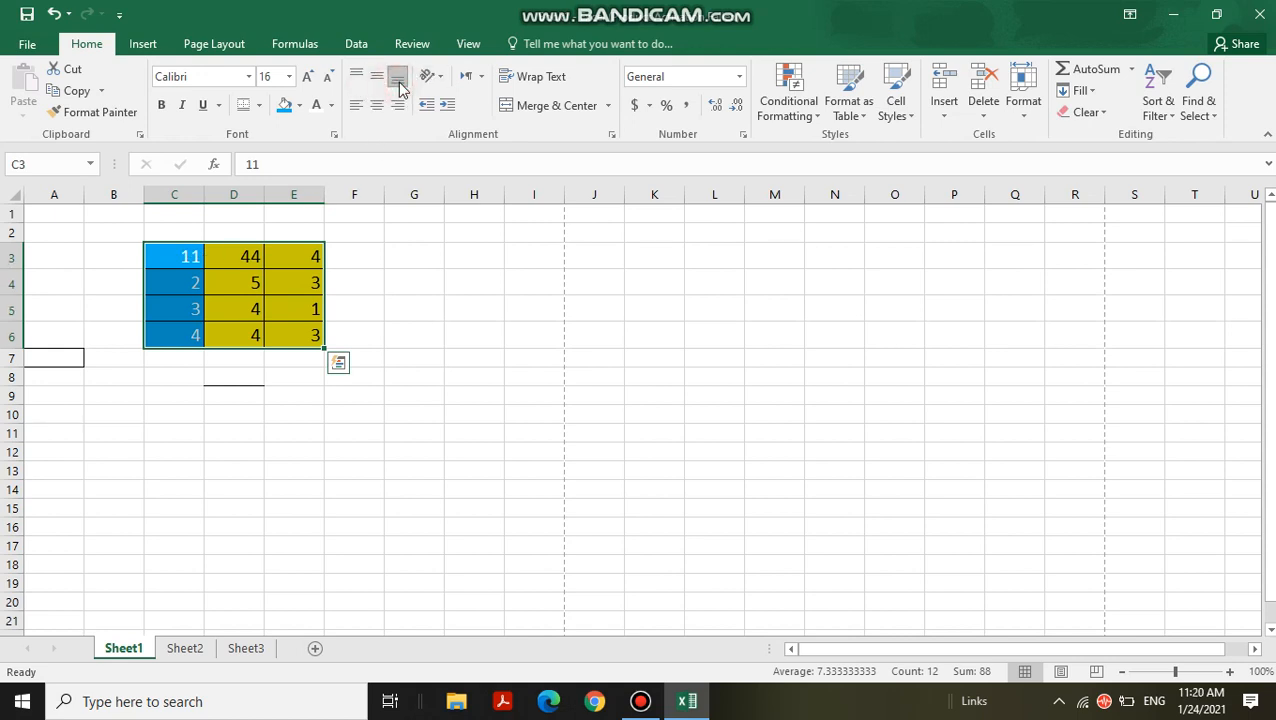
pyautogui.click(355, 105)
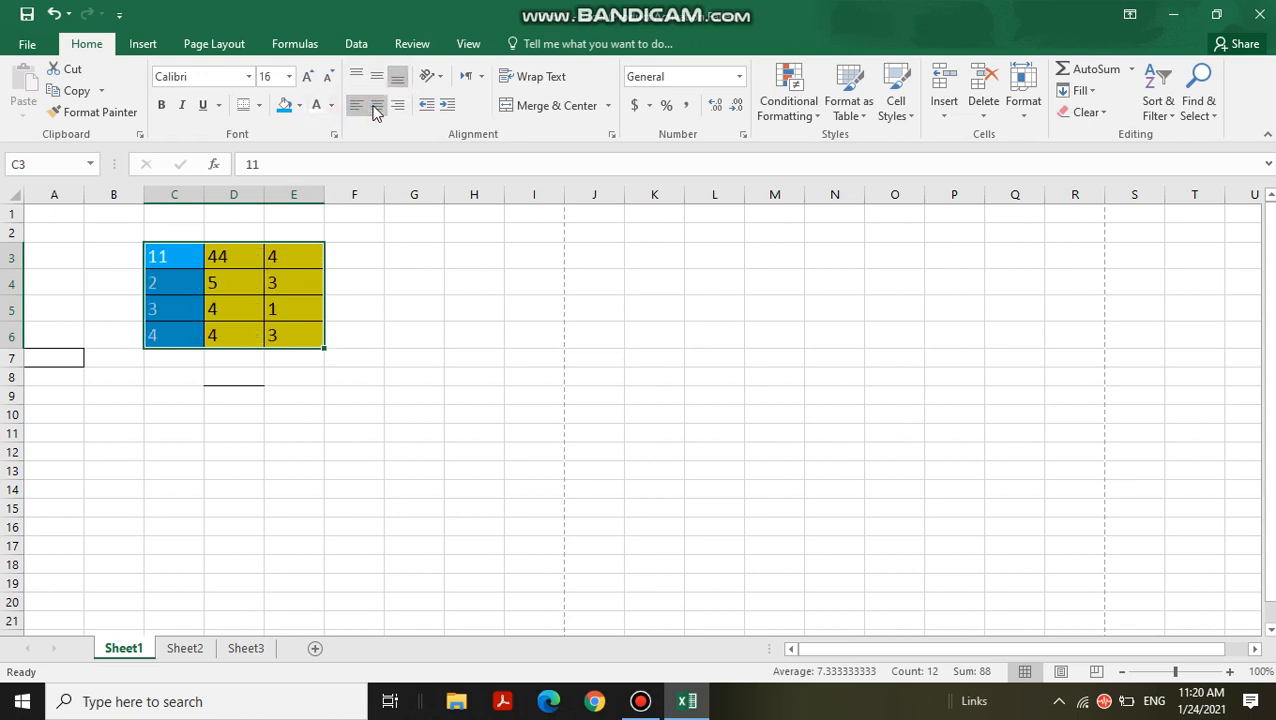
# Step: Try centre alignment on the numbers in C3:E6, then align them to the right and middle of their cells
pyautogui.click(376, 105)
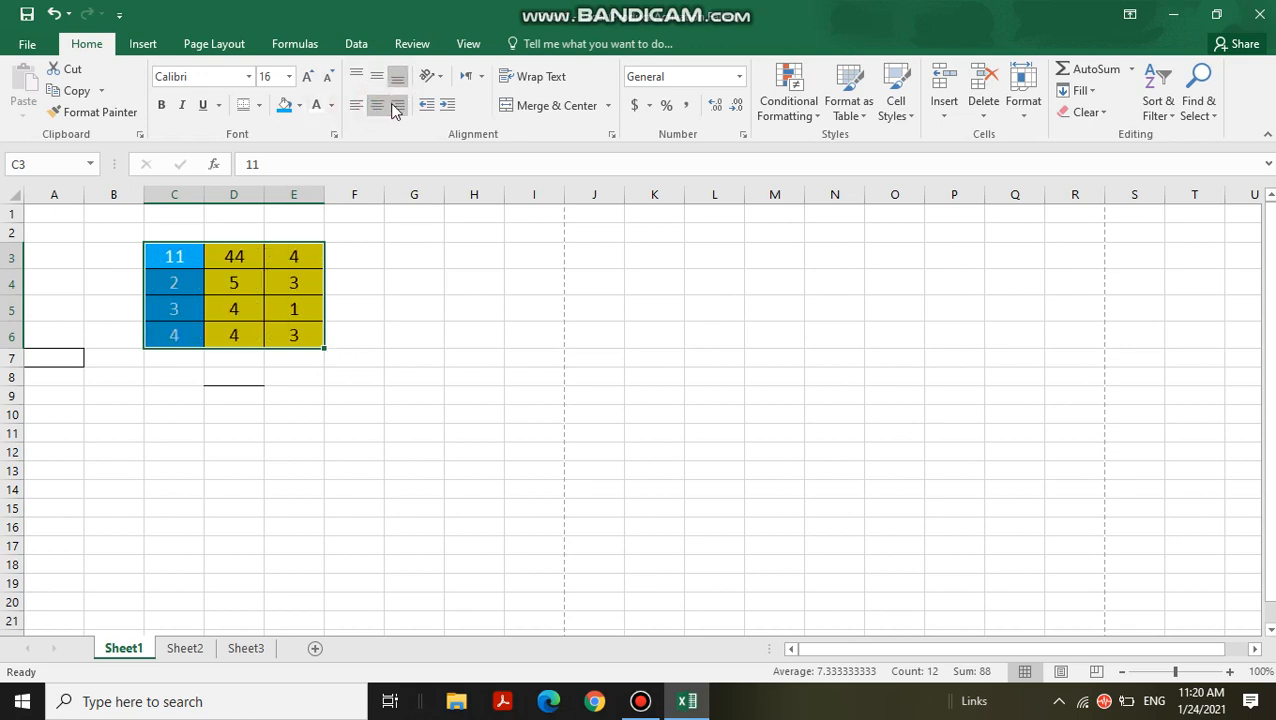
pyautogui.click(396, 106)
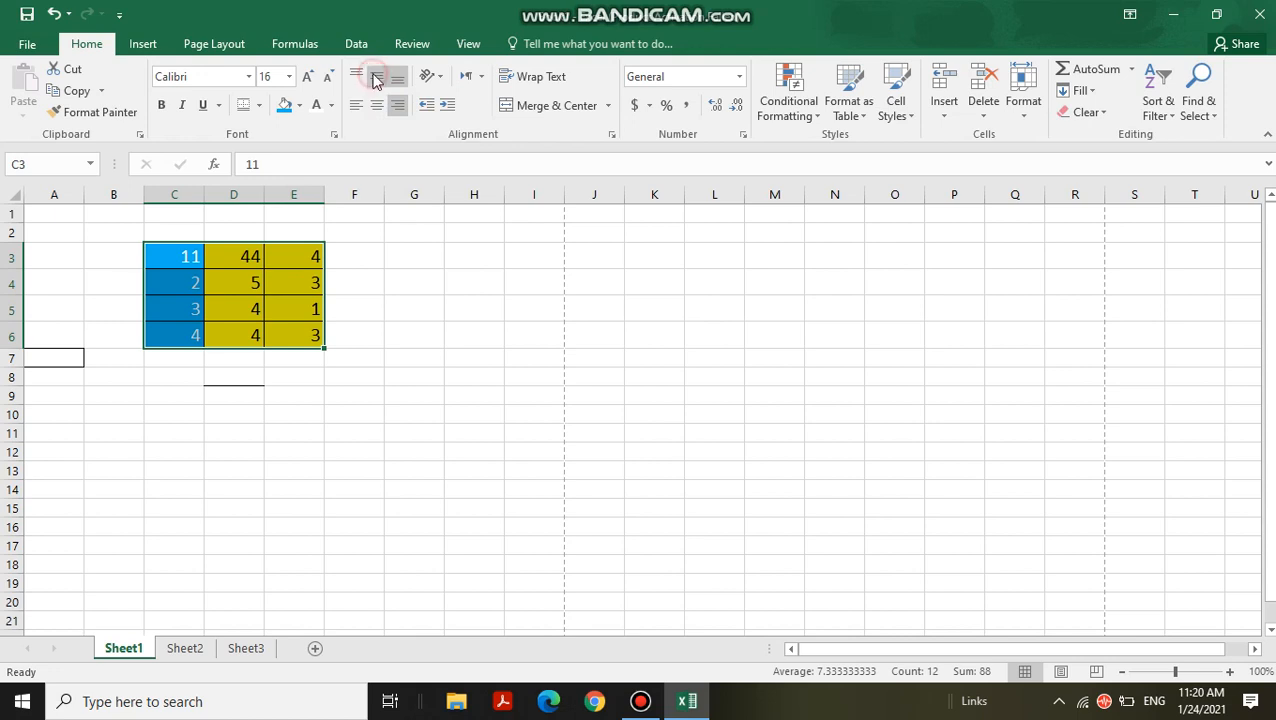
pyautogui.click(377, 76)
pyautogui.click(362, 76)
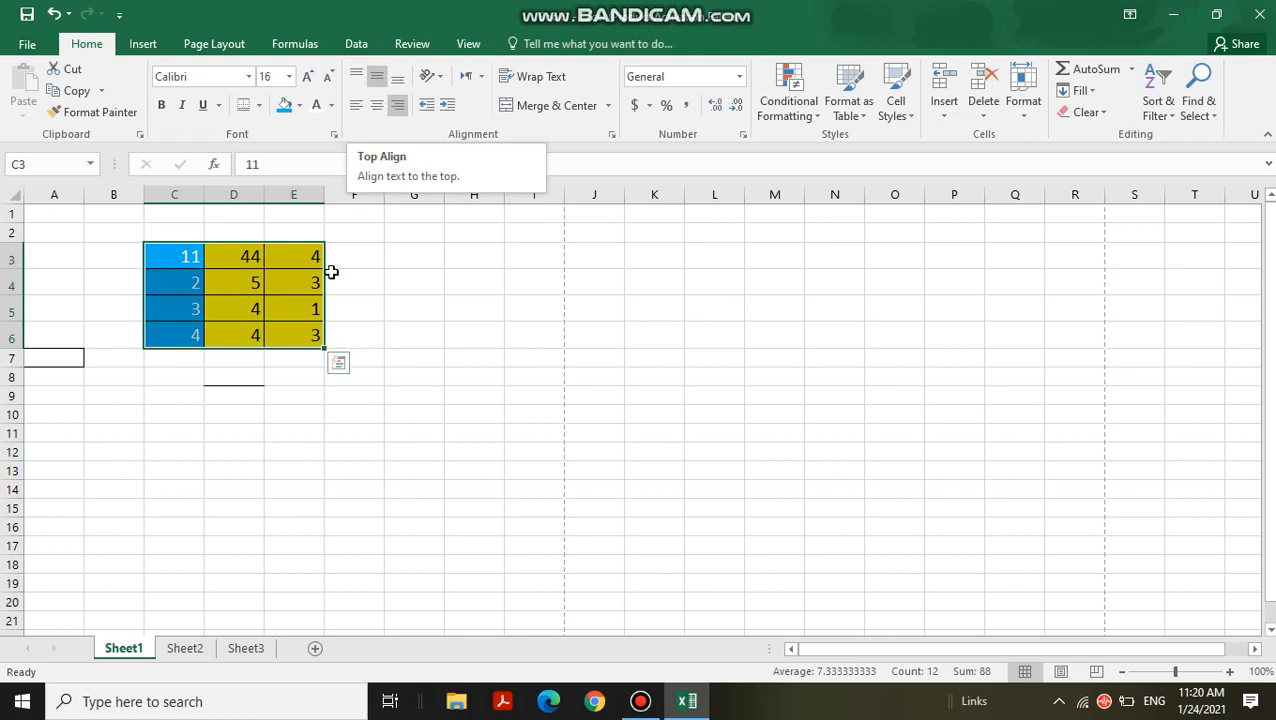
# Step: Enter rand(1,1) in cell H3 and try Middle Align before aligning the text to the top
pyautogui.click(454, 251)
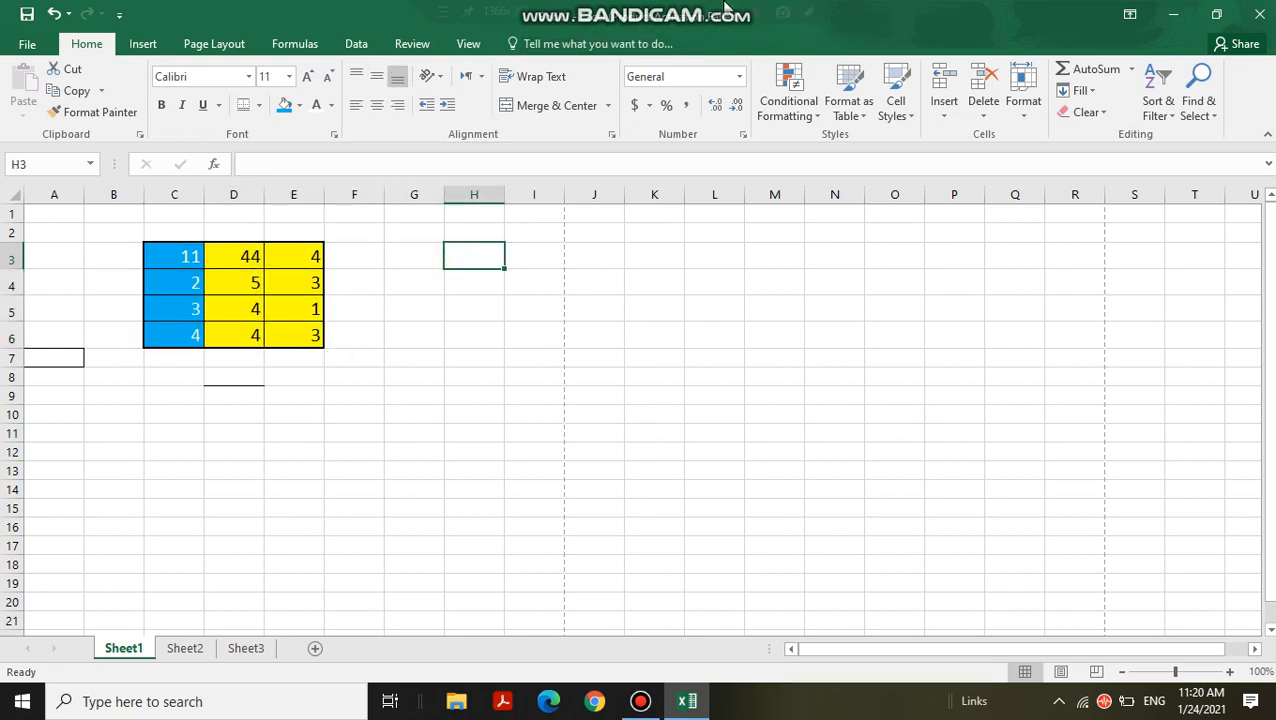
pyautogui.write('rand(1,1)')
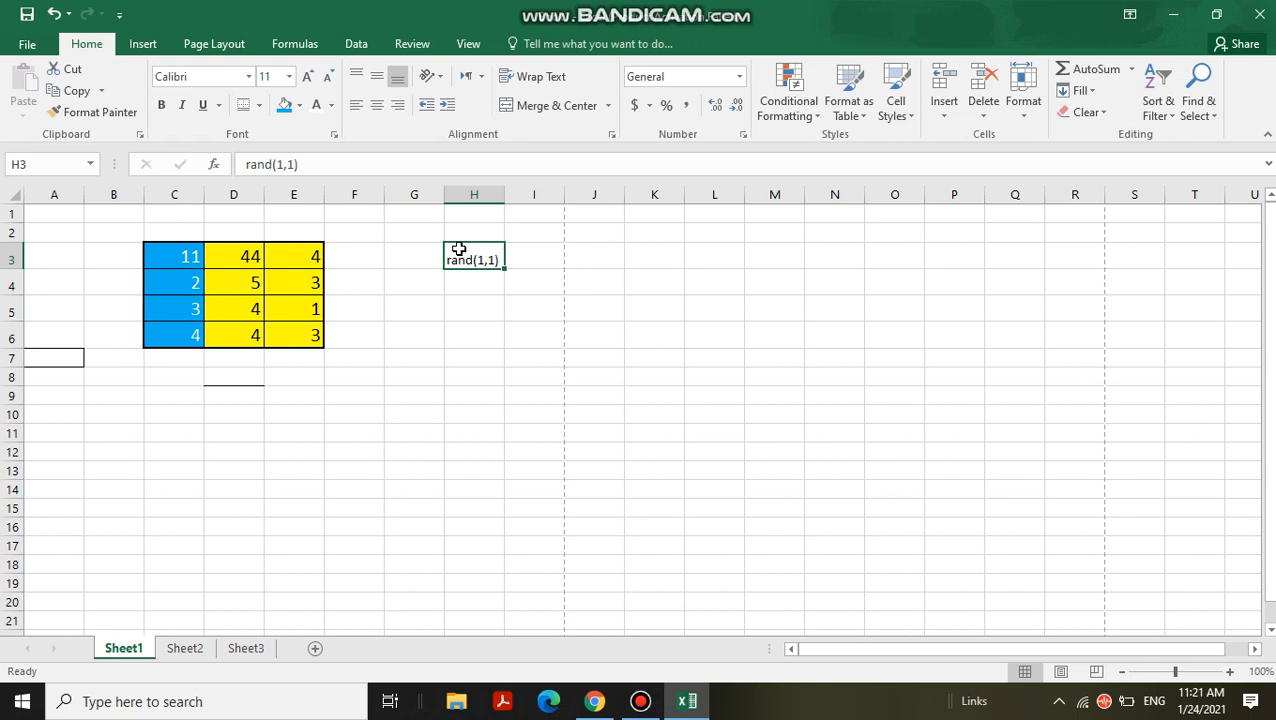
pyautogui.click(377, 80)
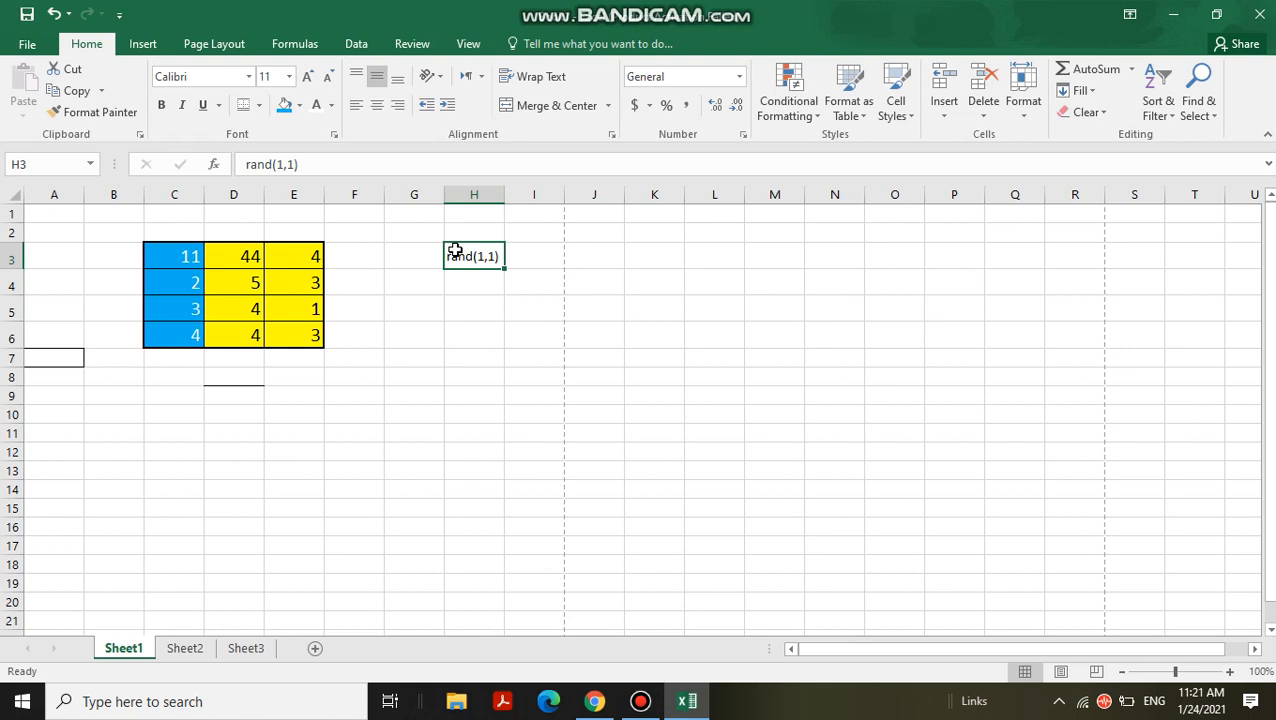
pyautogui.click(357, 78)
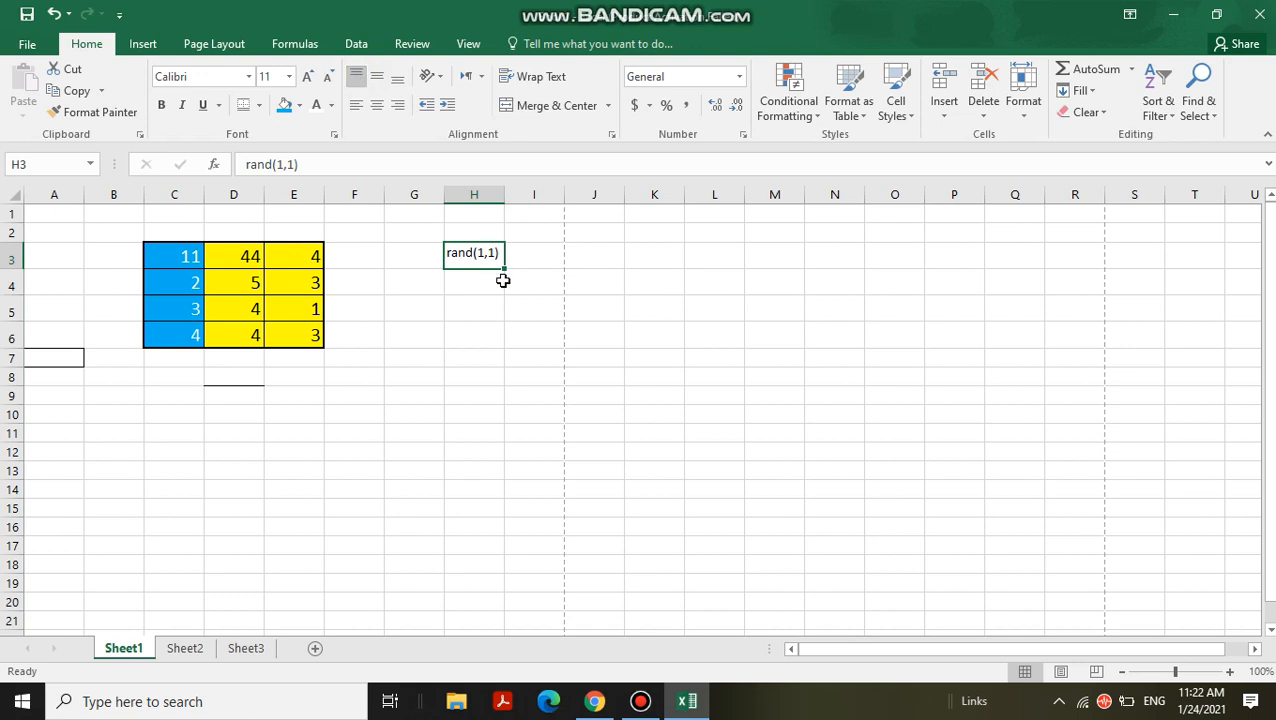
# Step: Try the Angle Counterclockwise, Angle Clockwise, Vertical Text and Rotate Text Down orientations on the text in H3
pyautogui.click(433, 88)
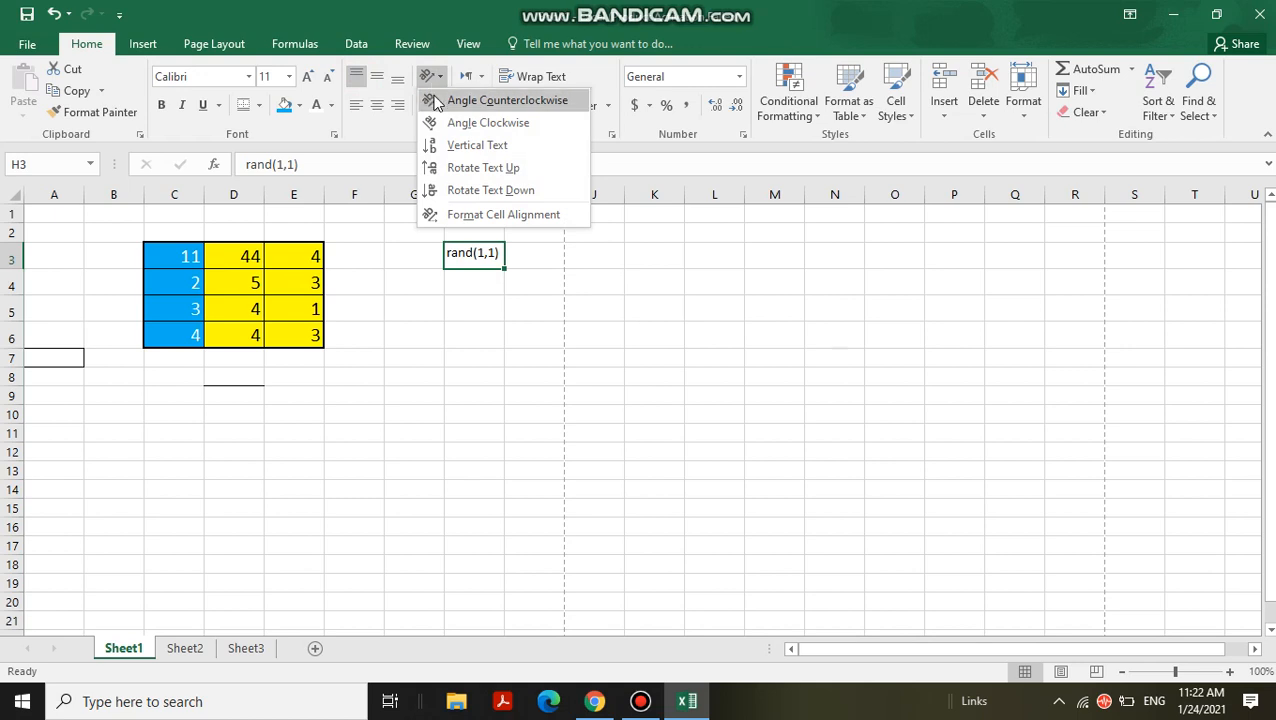
pyautogui.click(437, 101)
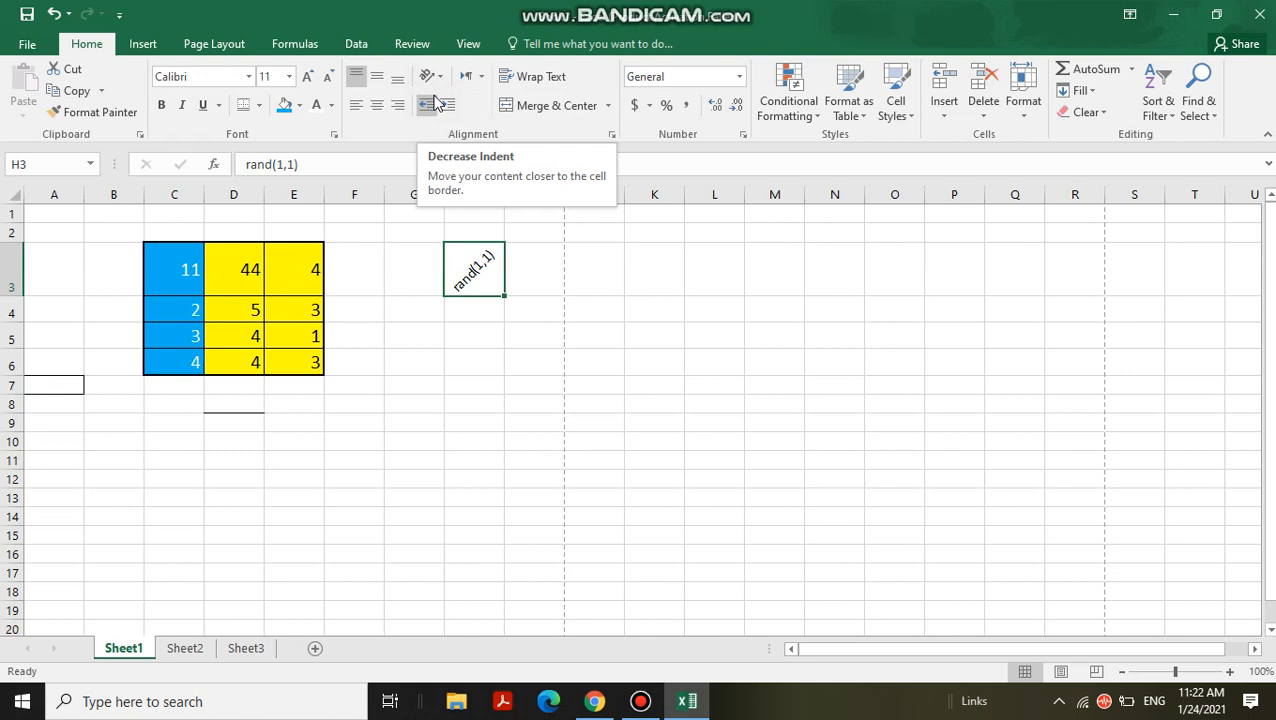
pyautogui.click(435, 79)
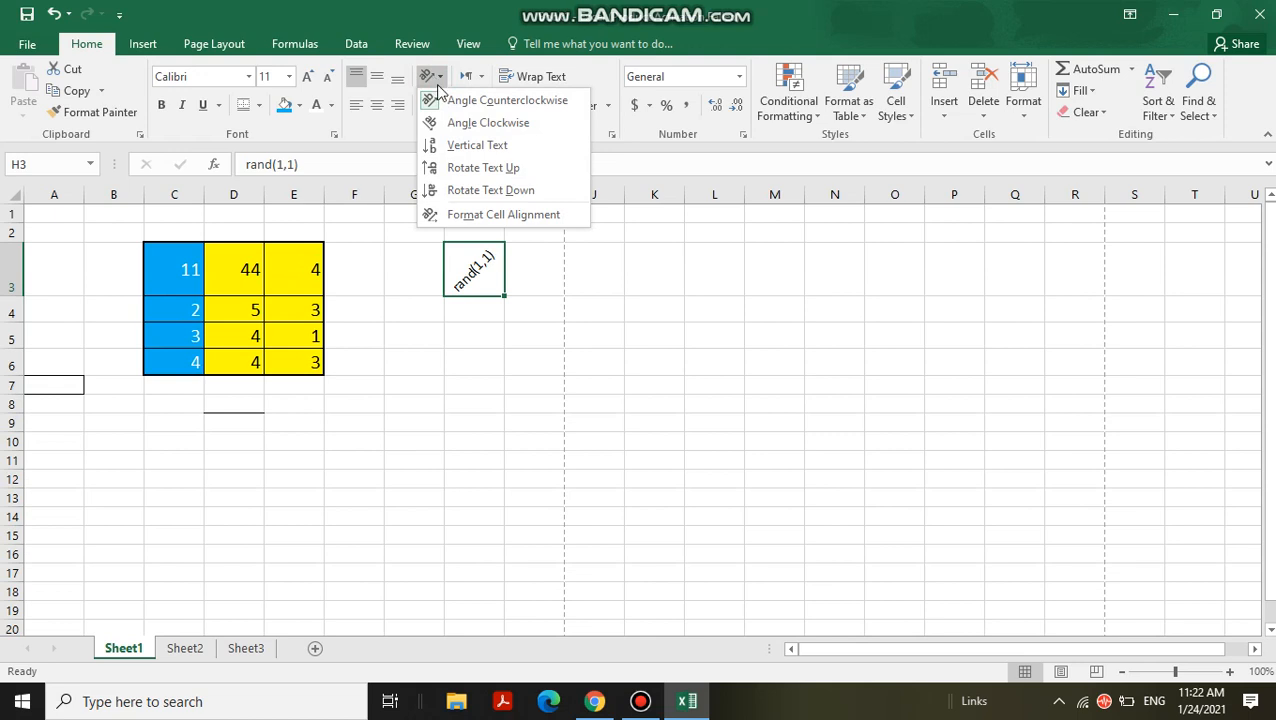
pyautogui.click(488, 122)
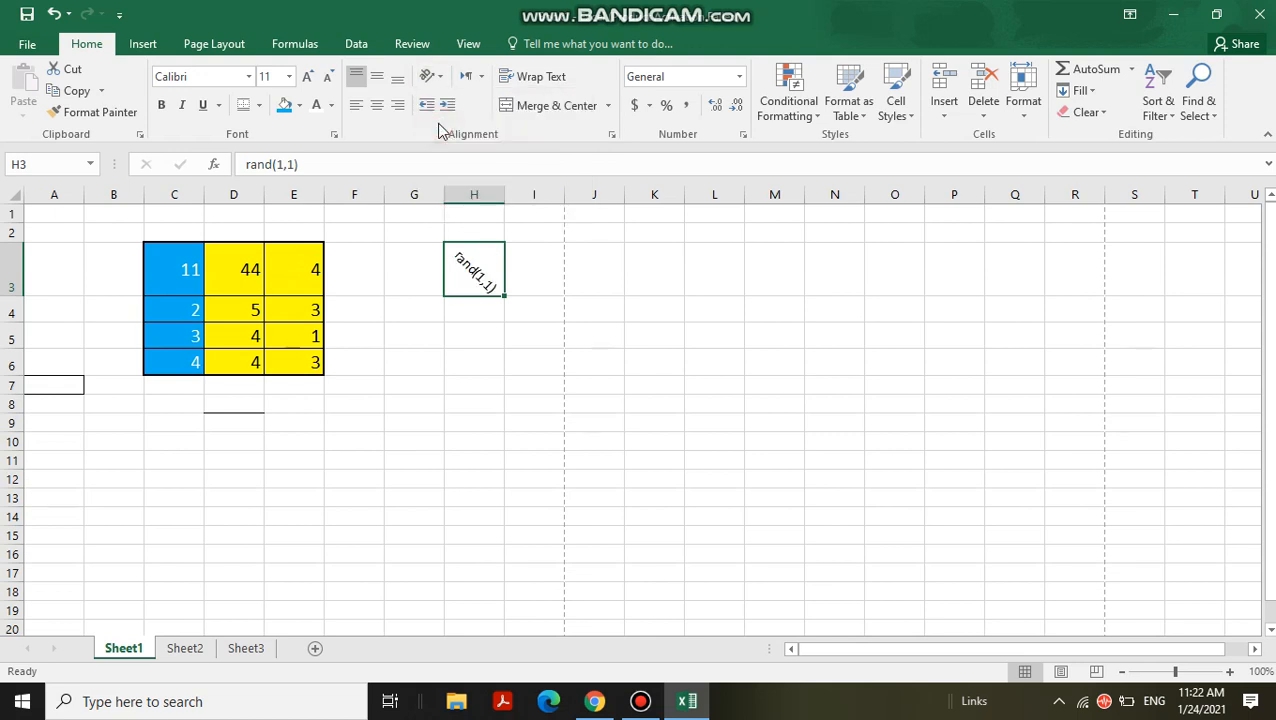
pyautogui.click(430, 76)
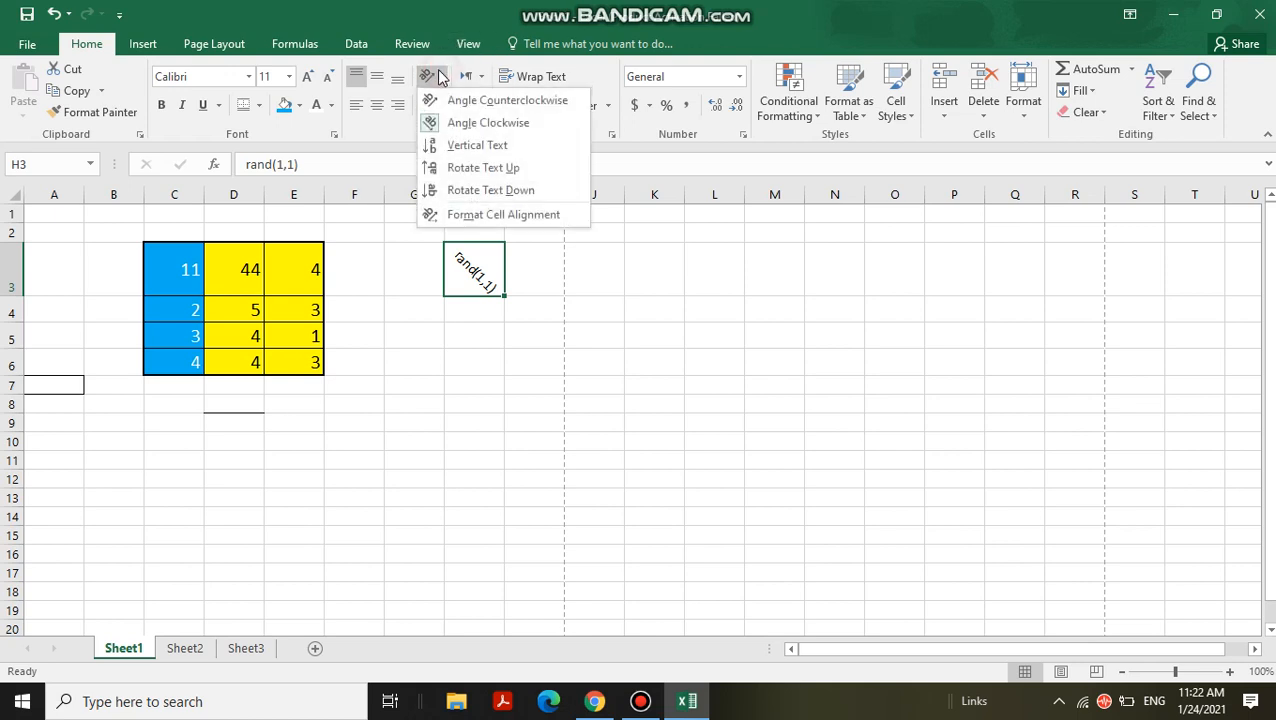
pyautogui.click(443, 147)
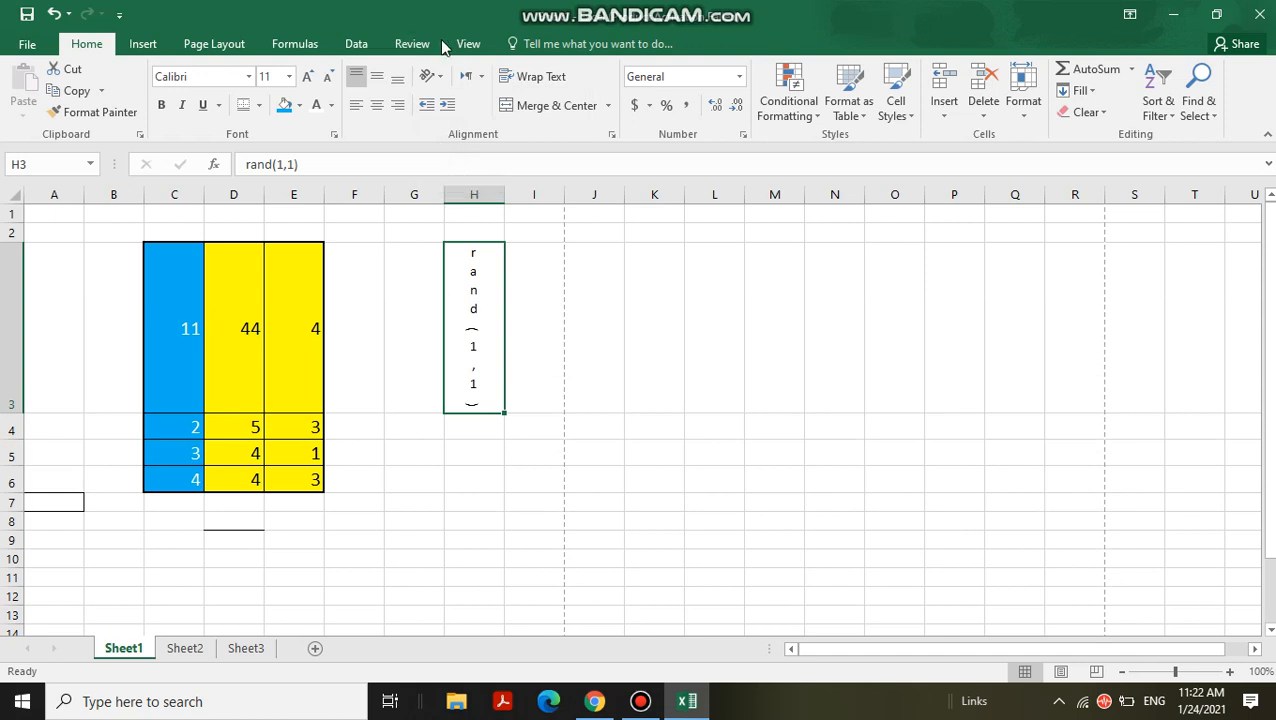
pyautogui.click(434, 78)
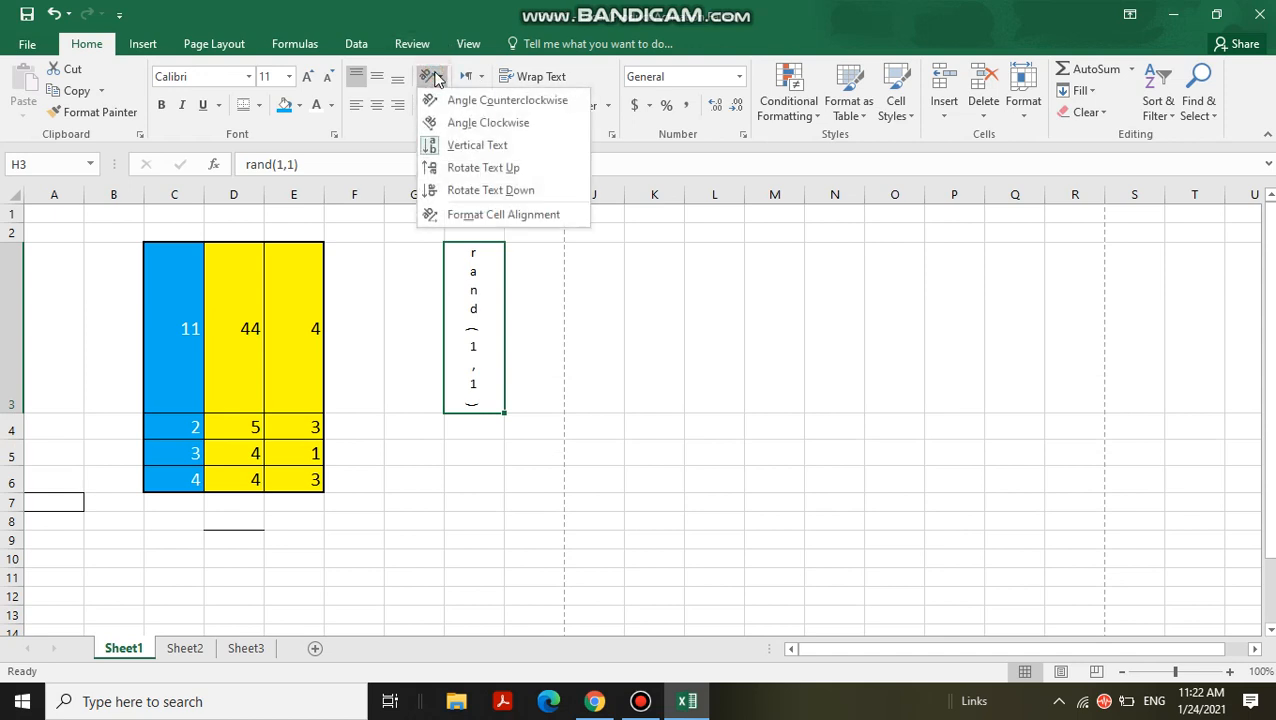
pyautogui.click(484, 190)
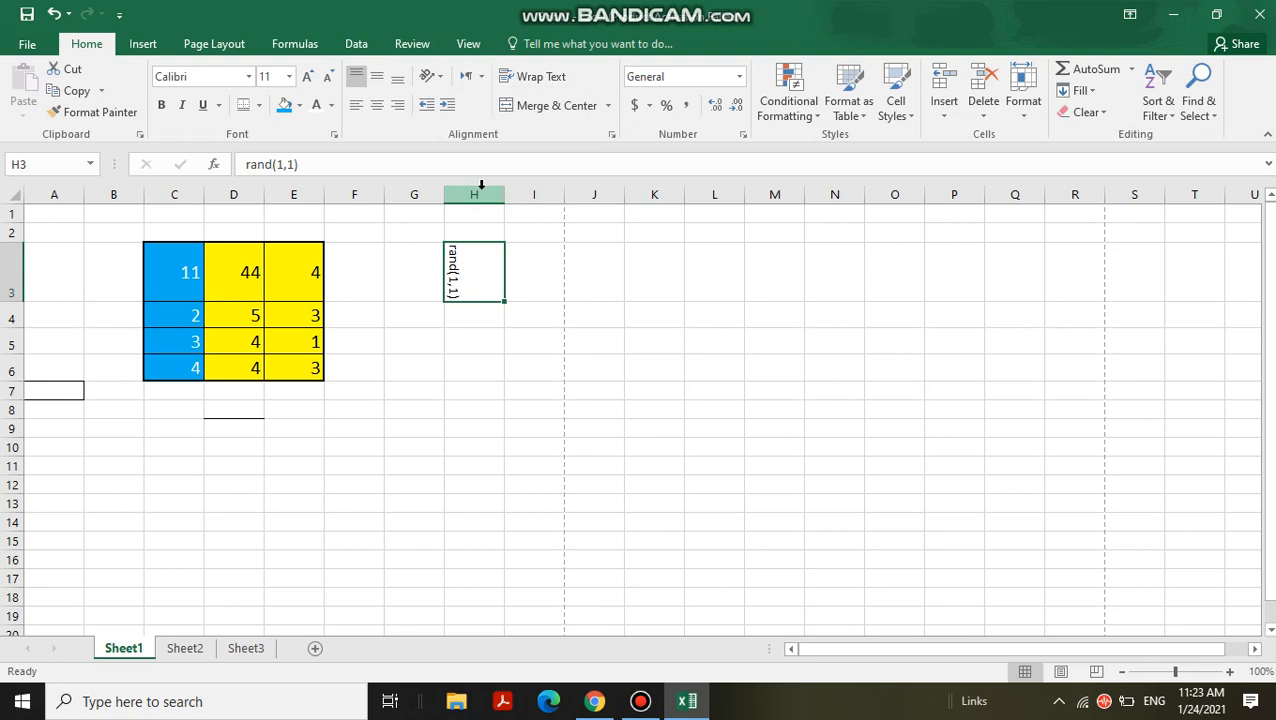
# Step: Undo the four orientation changes on cell H3 to restore its horizontal text
pyautogui.hotkey('ctrl', 'z')
pyautogui.hotkey('ctrl', 'z')
pyautogui.hotkey('ctrl', 'z')
pyautogui.hotkey('ctrl', 'z')
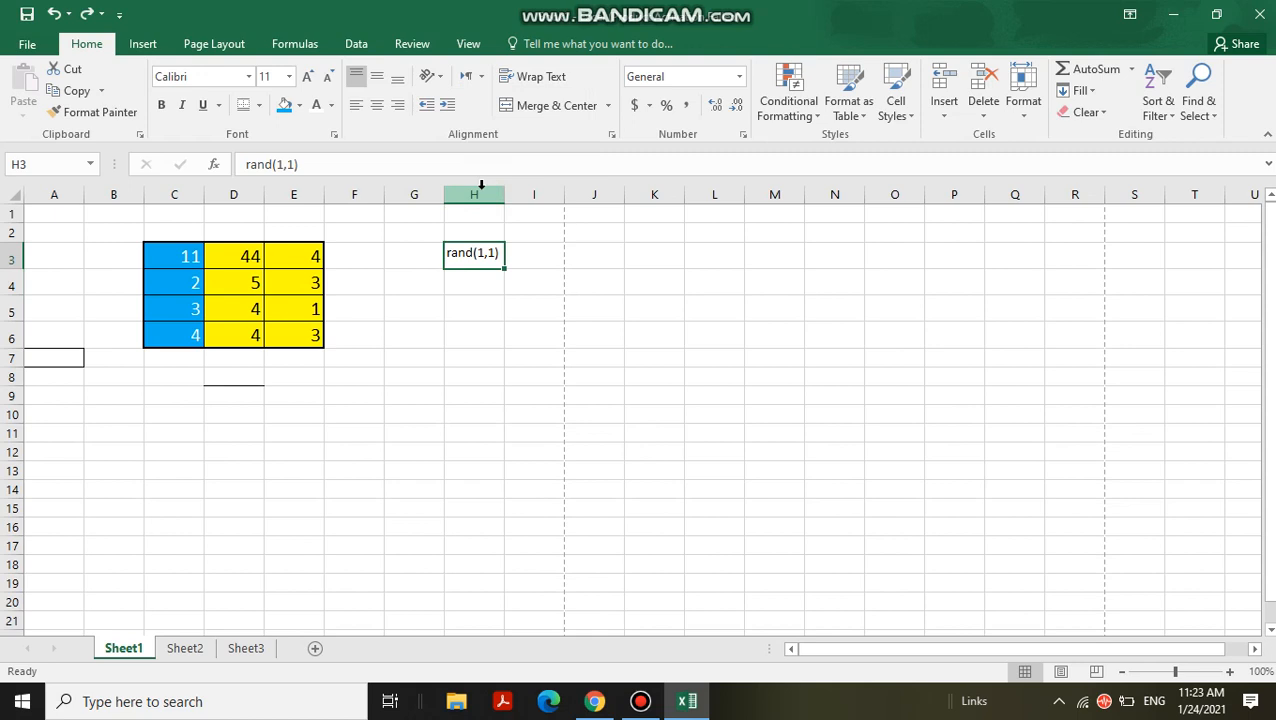
# Step: Increase the indent of the text in H3 by two levels and decrease it by one level
pyautogui.click(421, 101)
pyautogui.click(421, 101)
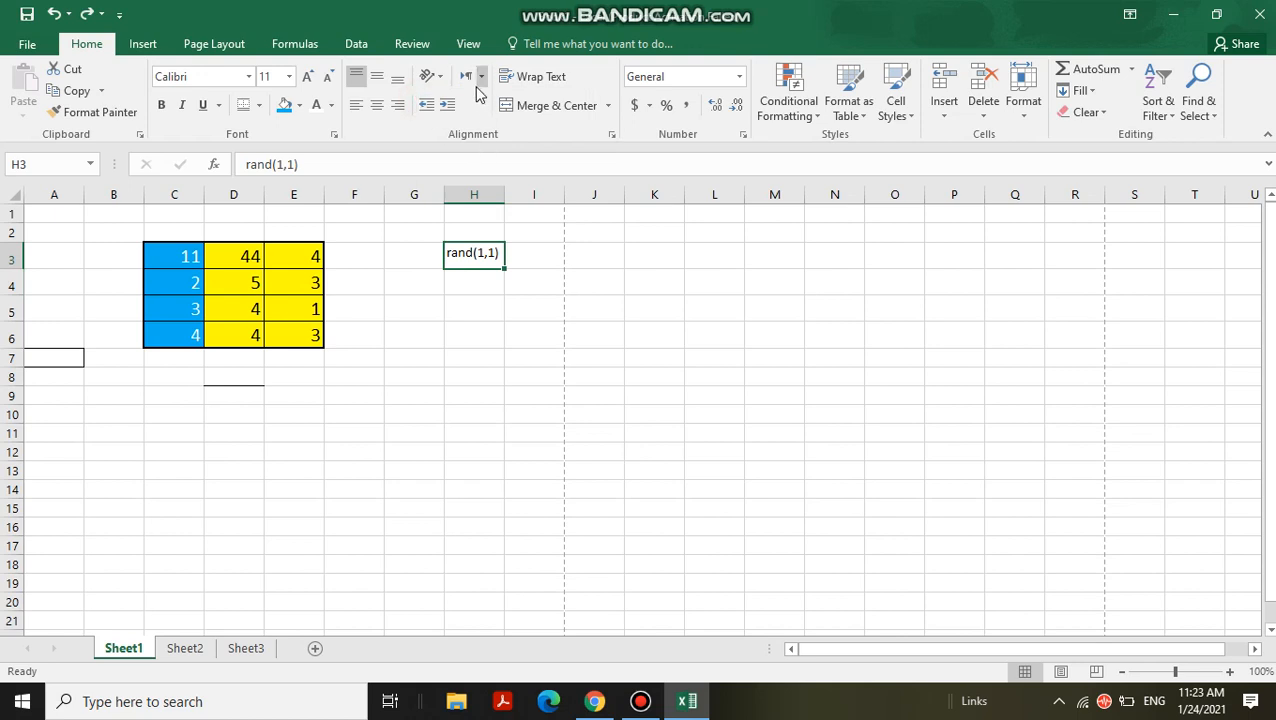
pyautogui.click(456, 105)
pyautogui.click(456, 105)
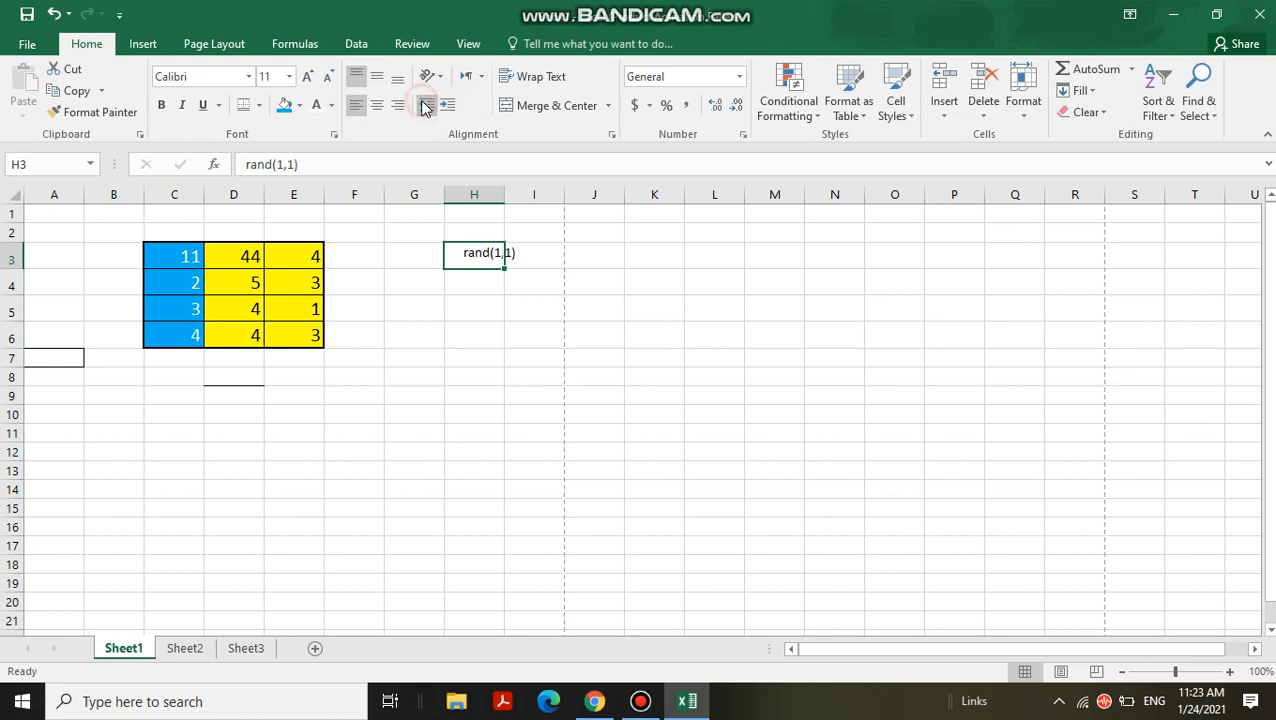
pyautogui.click(424, 105)
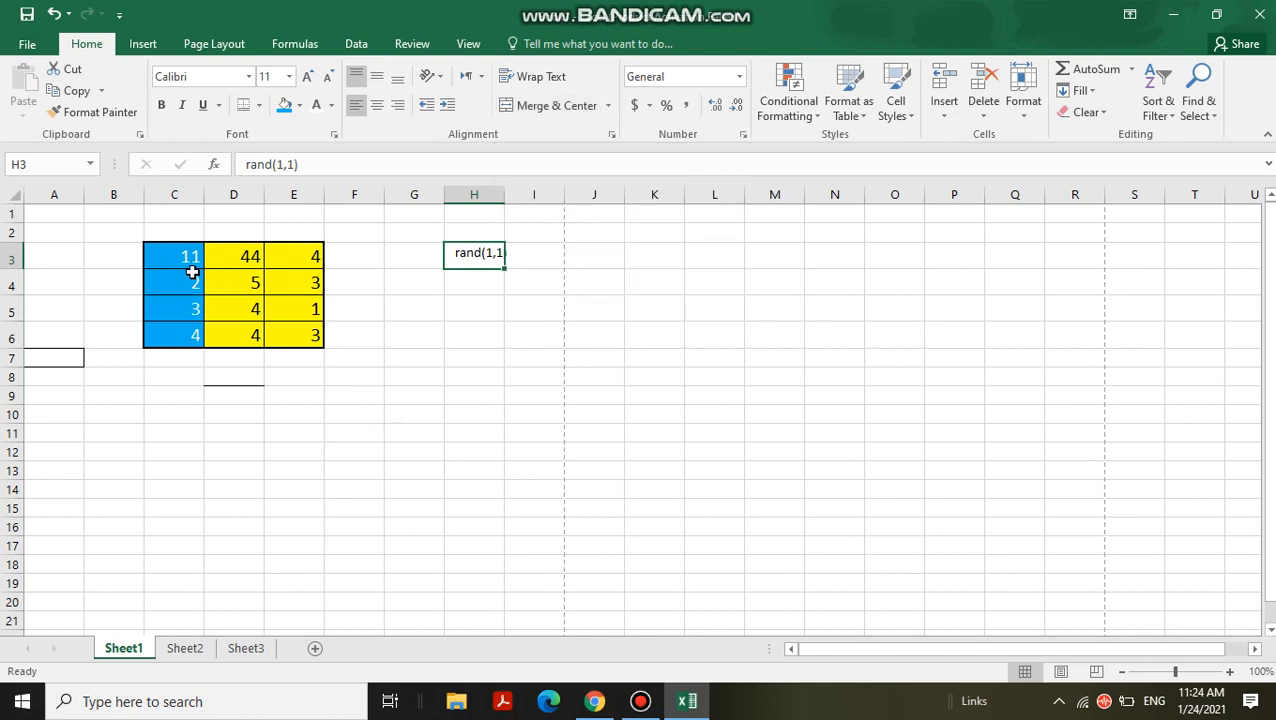
# Step: Remove the fill colour from C3:E6 and set the font colour of its numbers to black
pyautogui.moveTo(189, 262); pyautogui.dragTo(317, 340)
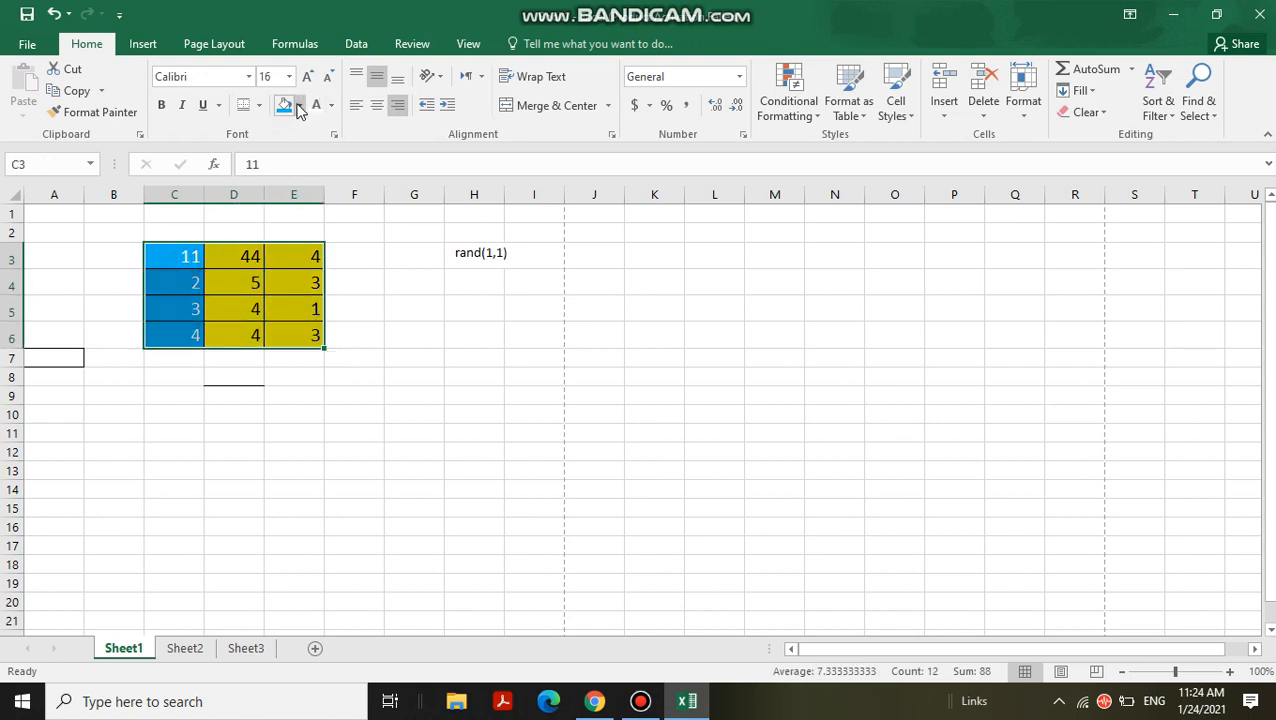
pyautogui.click(298, 110)
pyautogui.click(305, 270)
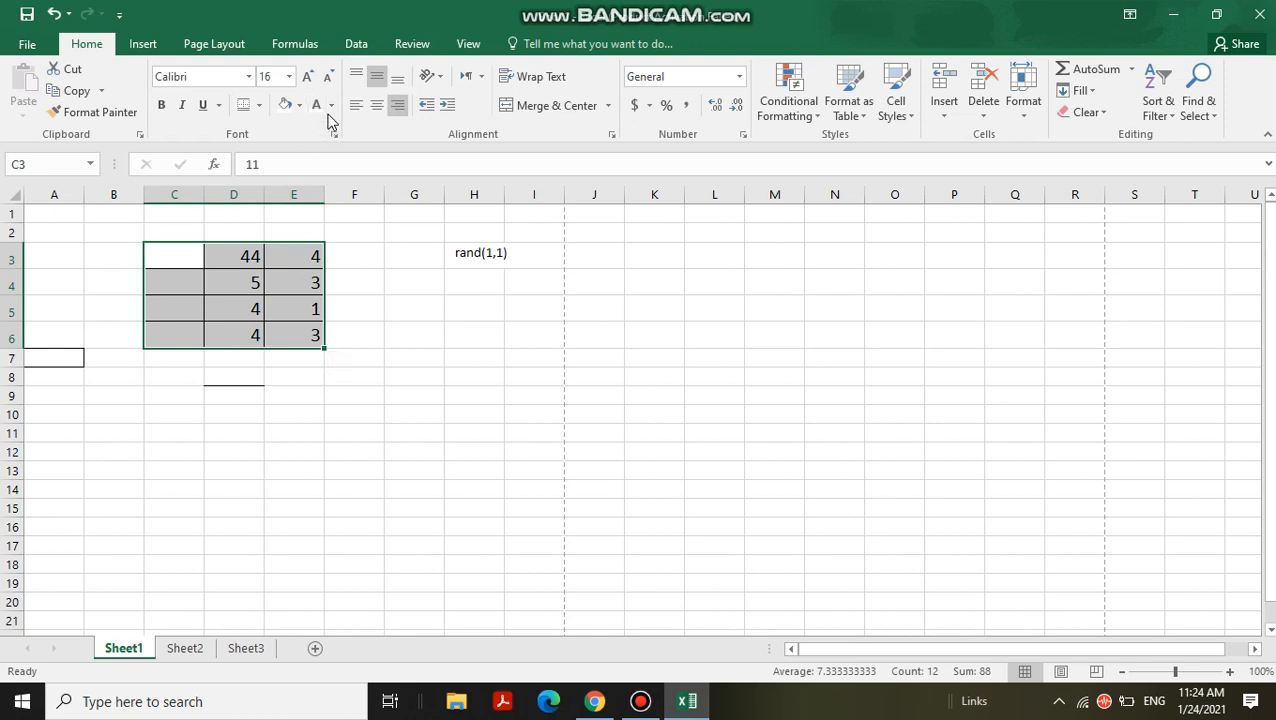
pyautogui.click(330, 108)
pyautogui.click(320, 128)
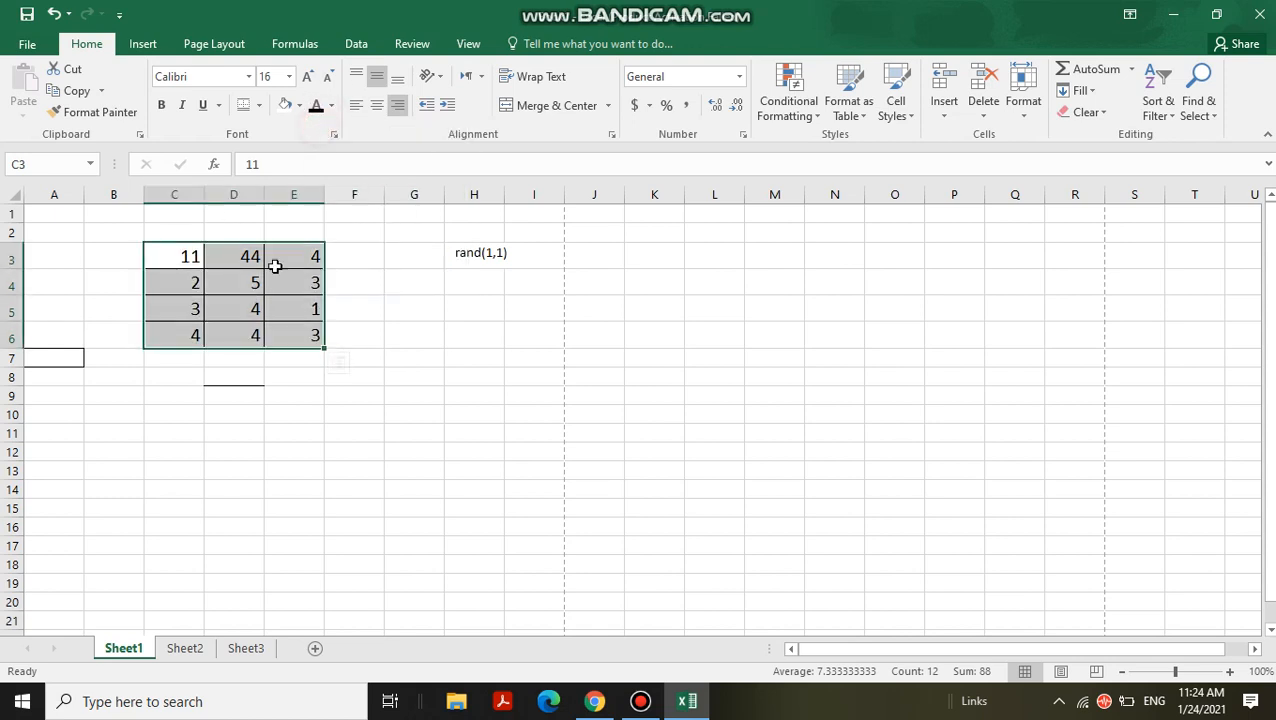
pyautogui.click(199, 371)
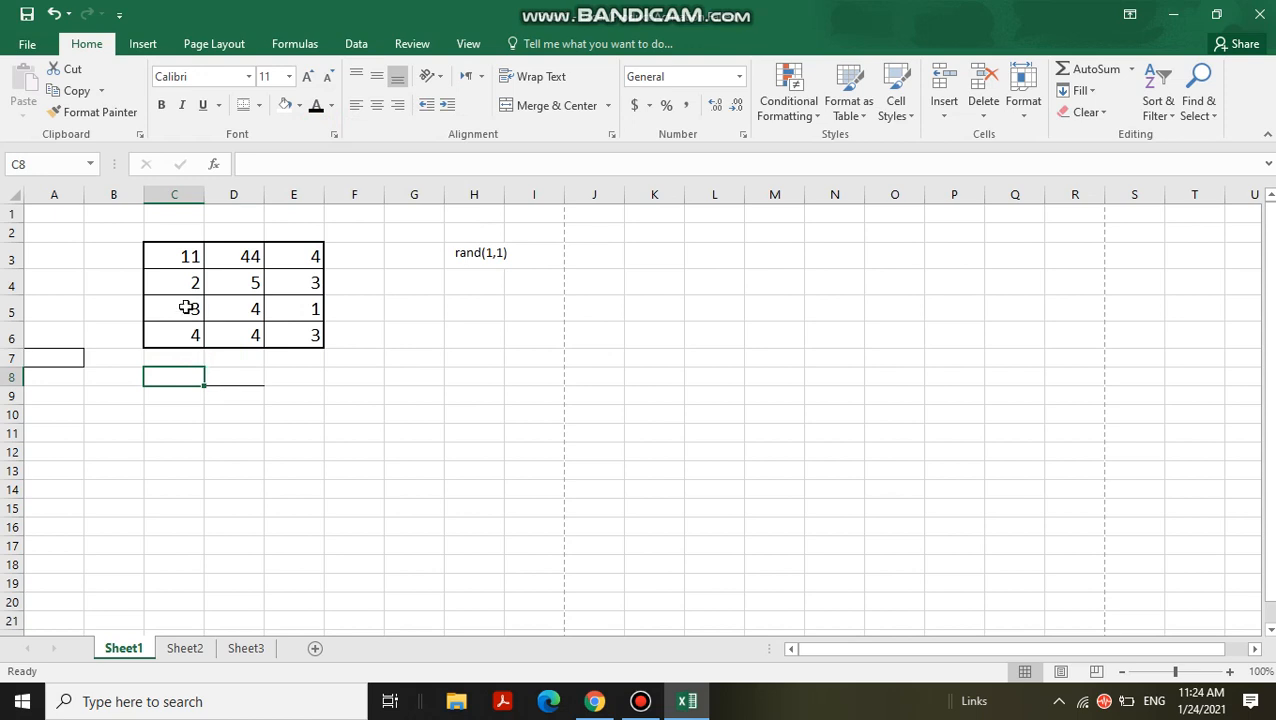
# Step: Try Merge & Center on cells C3:C6, keeping only the upper-left value, and undo the merge
pyautogui.moveTo(168, 257); pyautogui.dragTo(172, 336)
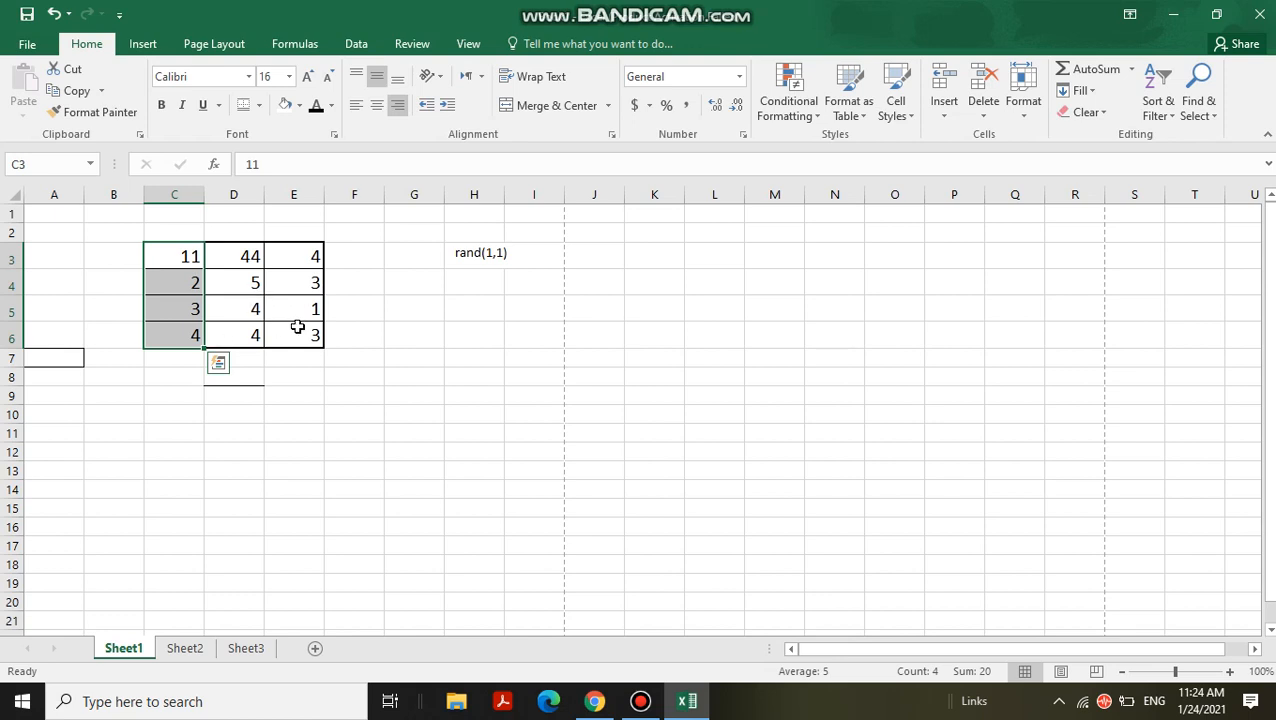
pyautogui.click(537, 110)
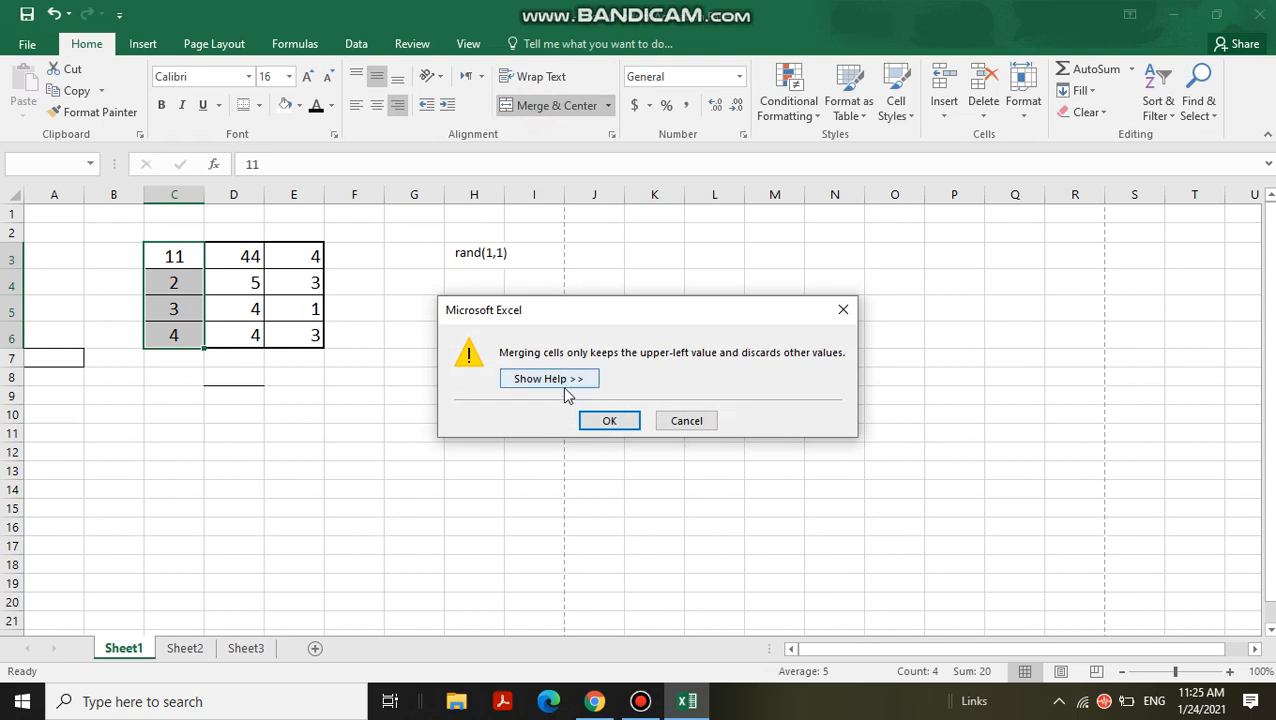
pyautogui.click(586, 416)
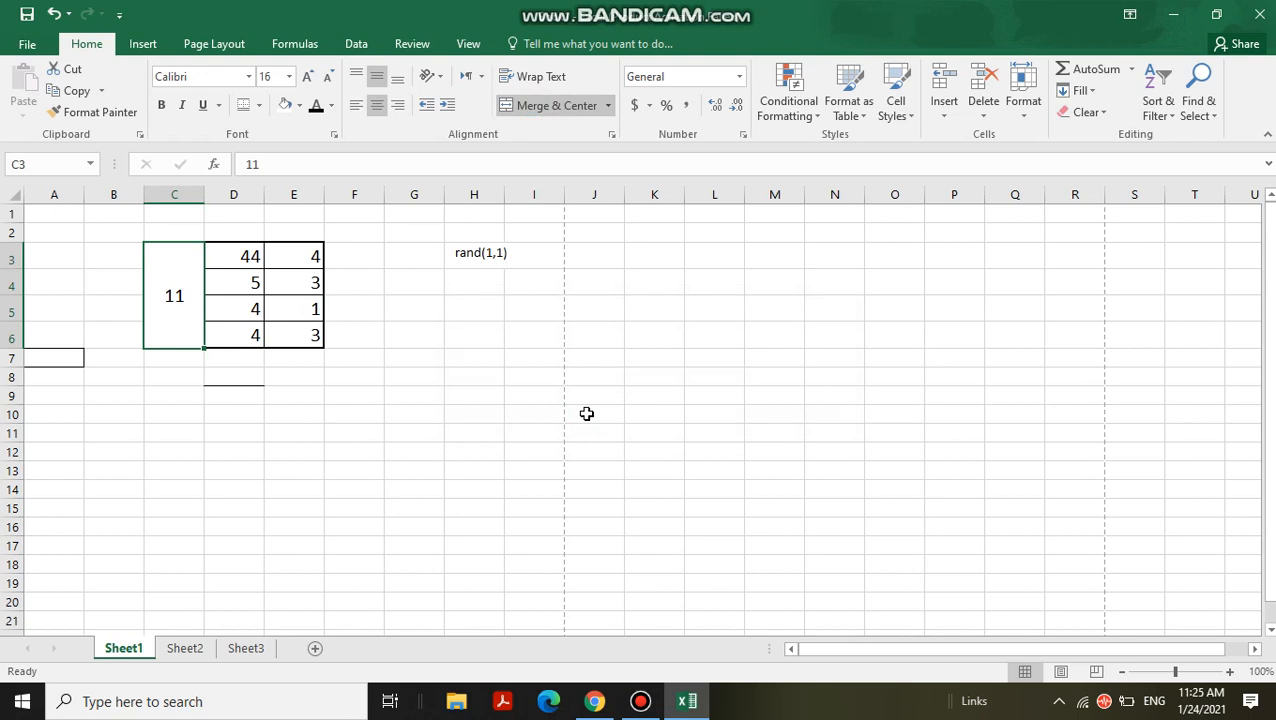
pyautogui.hotkey('ctrl', 'z')
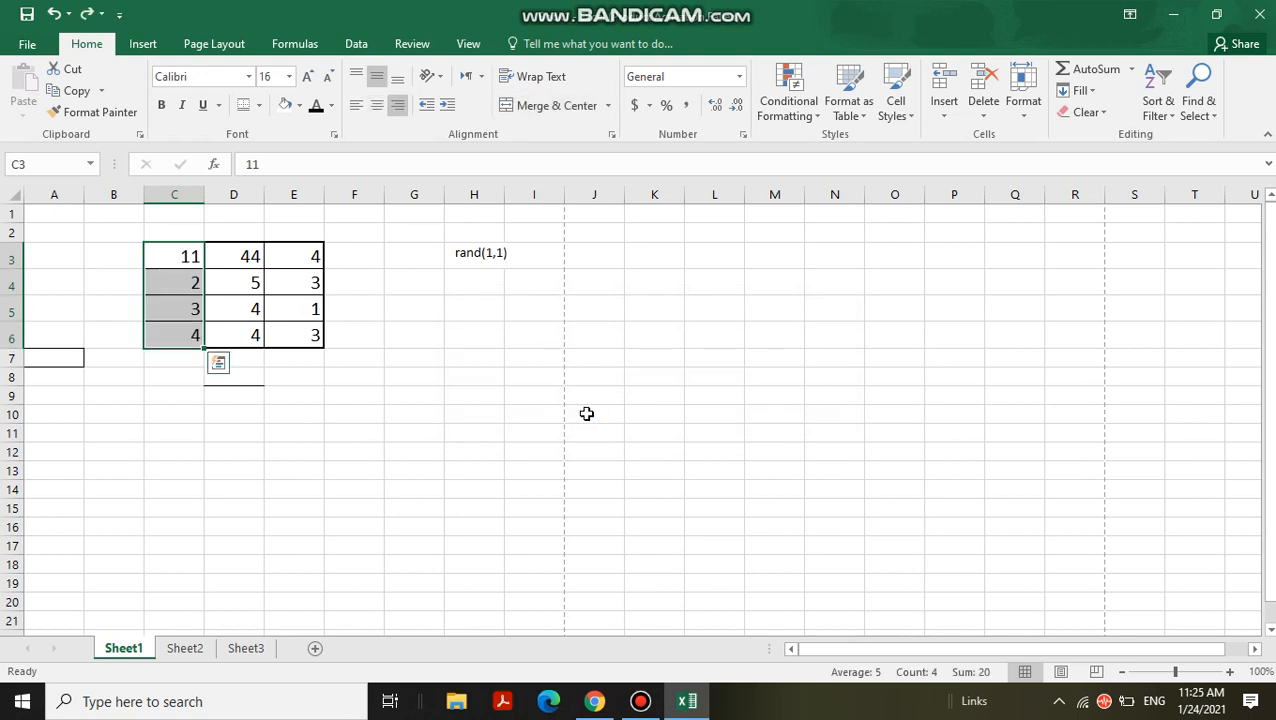
pyautogui.click(420, 378)
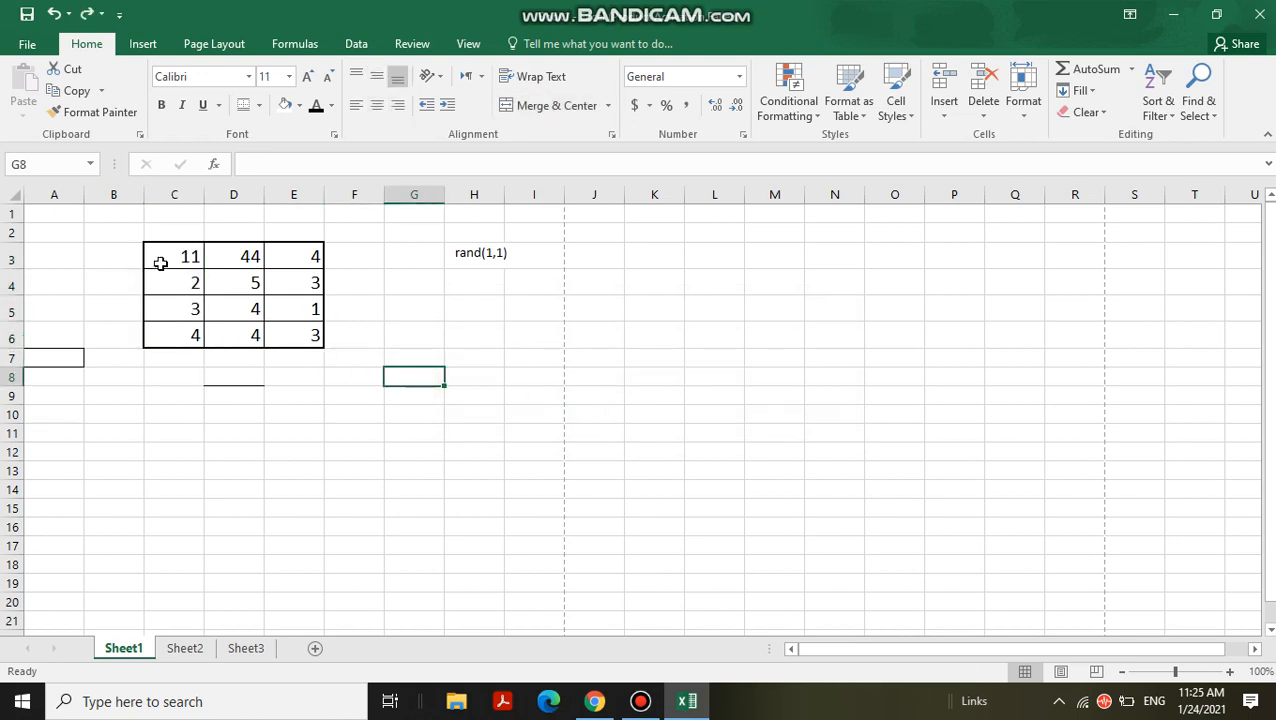
# Step: Merge and center cells C3:E3, keeping only the upper-left value, and apply Wrap Text to the merged cell
pyautogui.moveTo(156, 259); pyautogui.dragTo(275, 270)
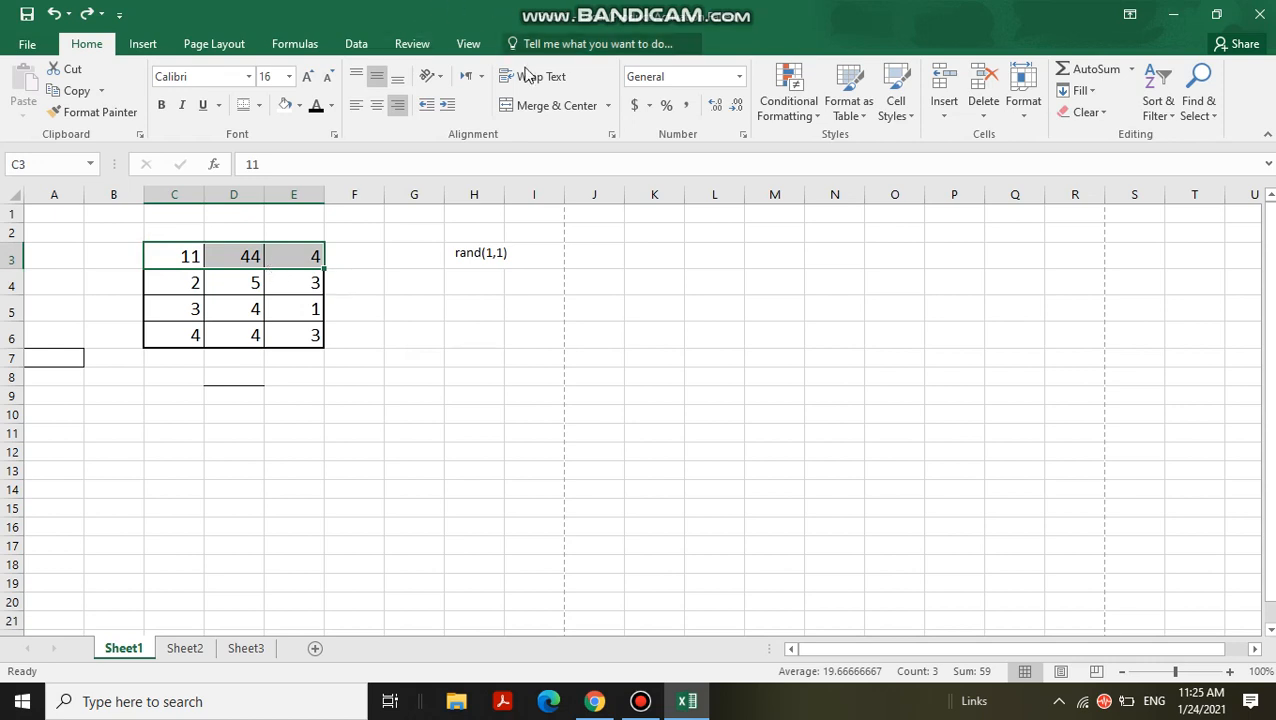
pyautogui.click(534, 112)
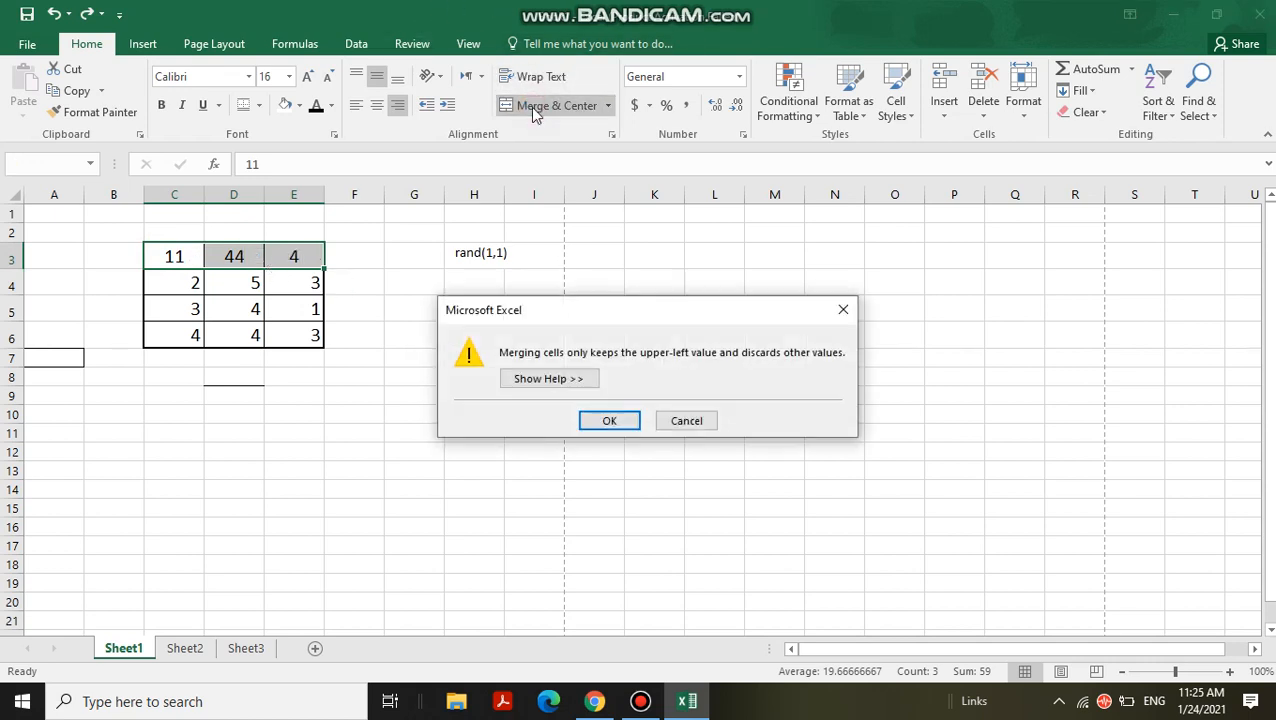
pyautogui.click(617, 420)
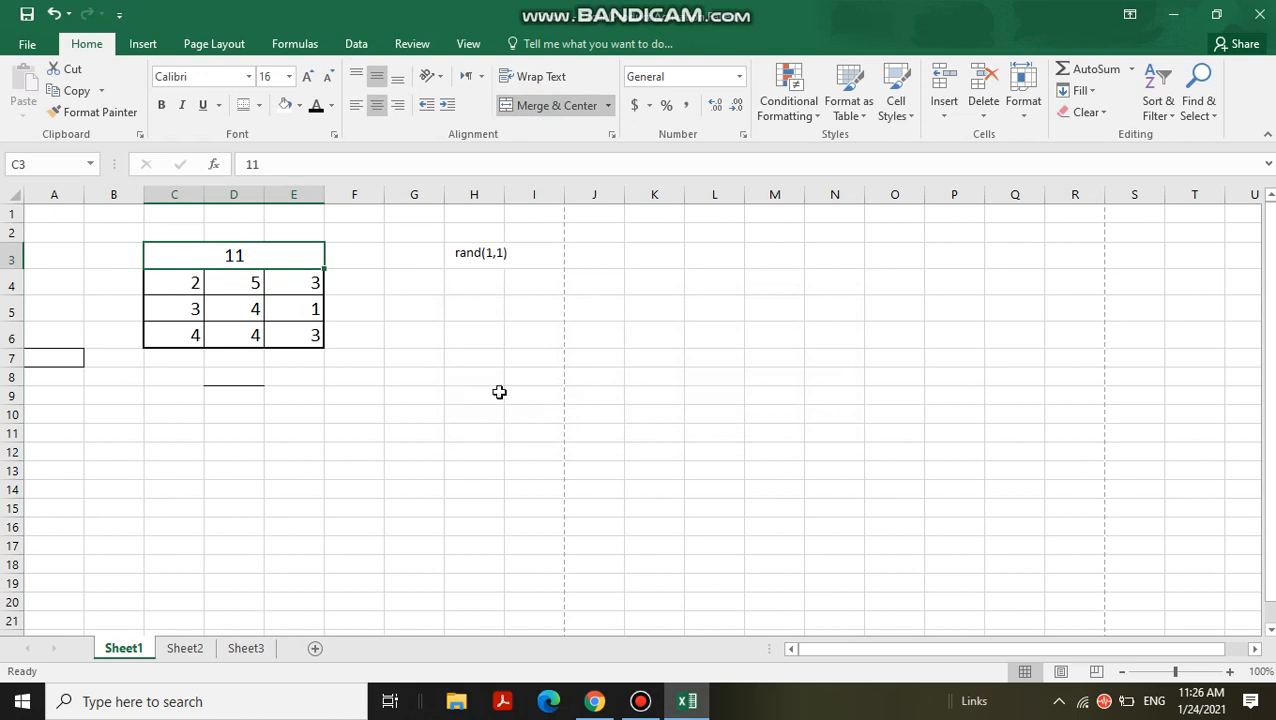
pyautogui.click(533, 80)
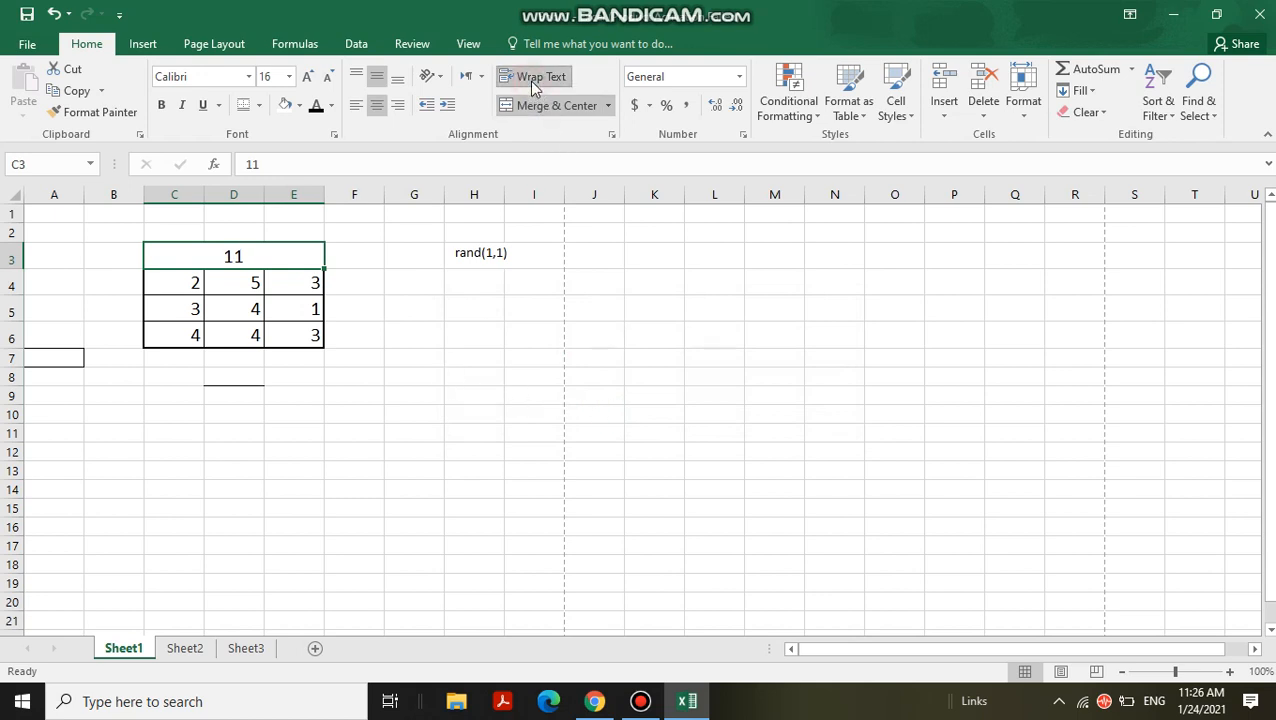
# Step: Enter the text "for the owner of" in cell H9
pyautogui.click(466, 399)
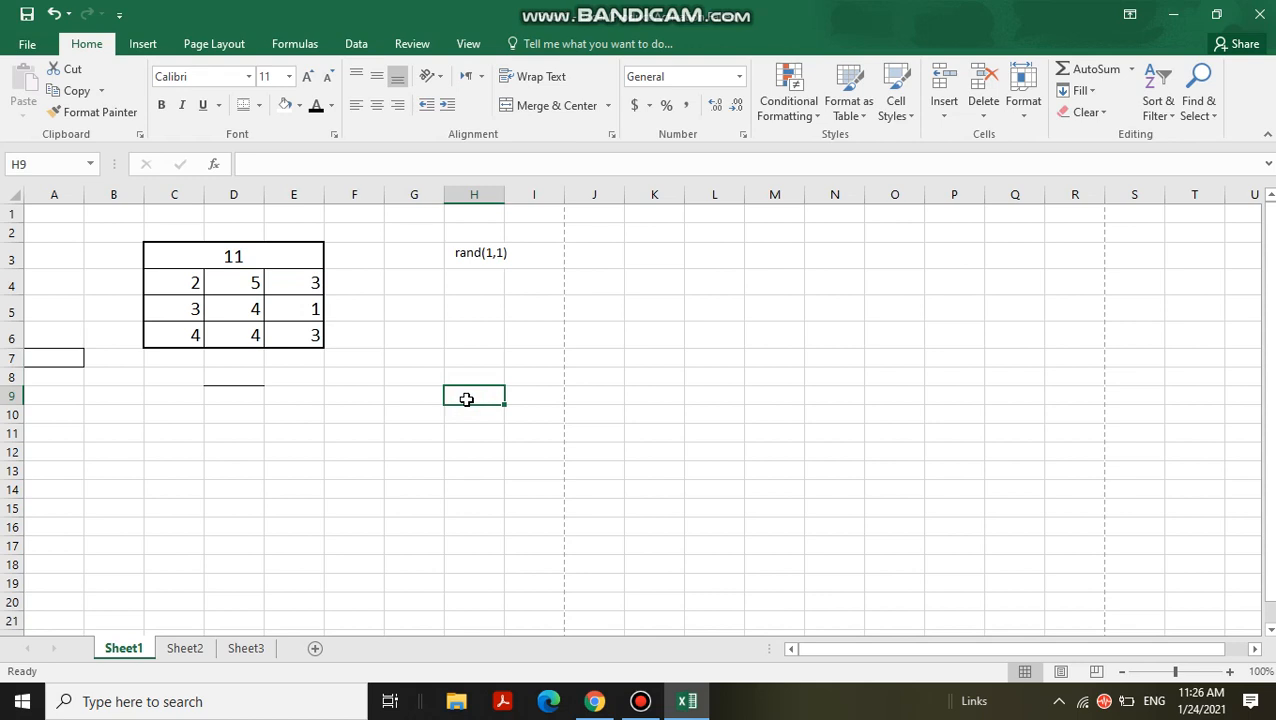
pyautogui.write('for')
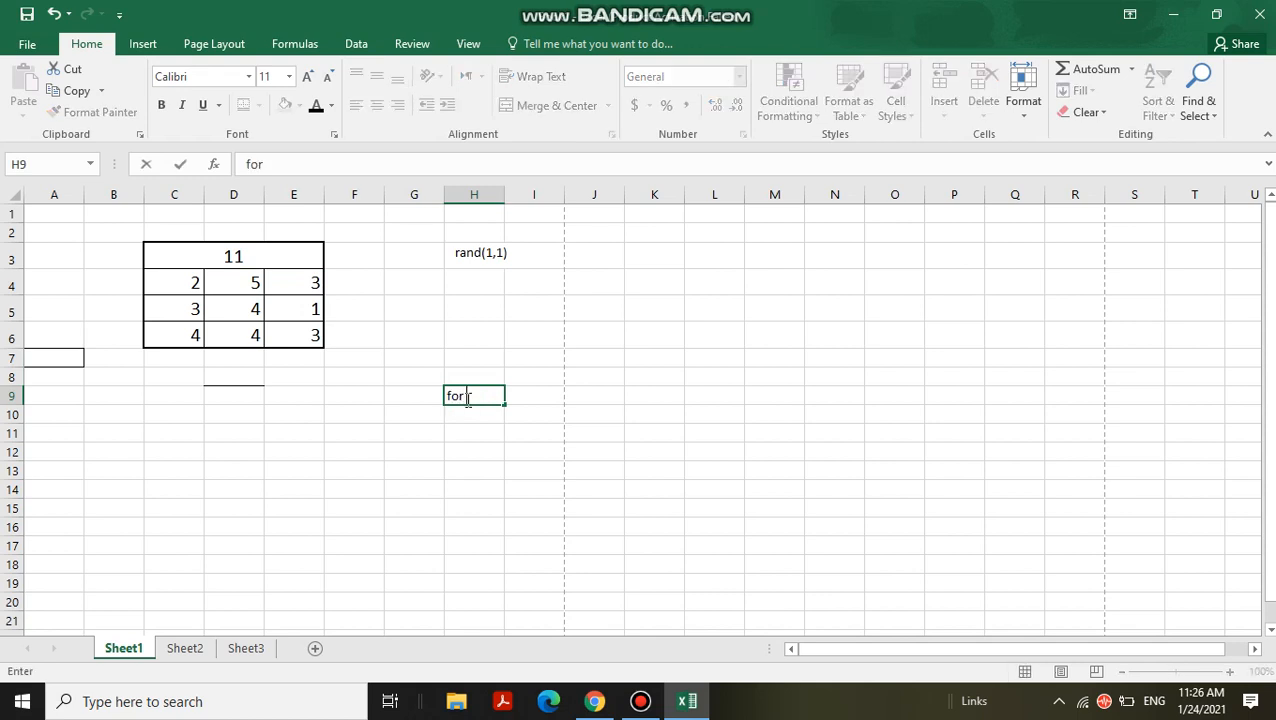
pyautogui.write(' the owner ')
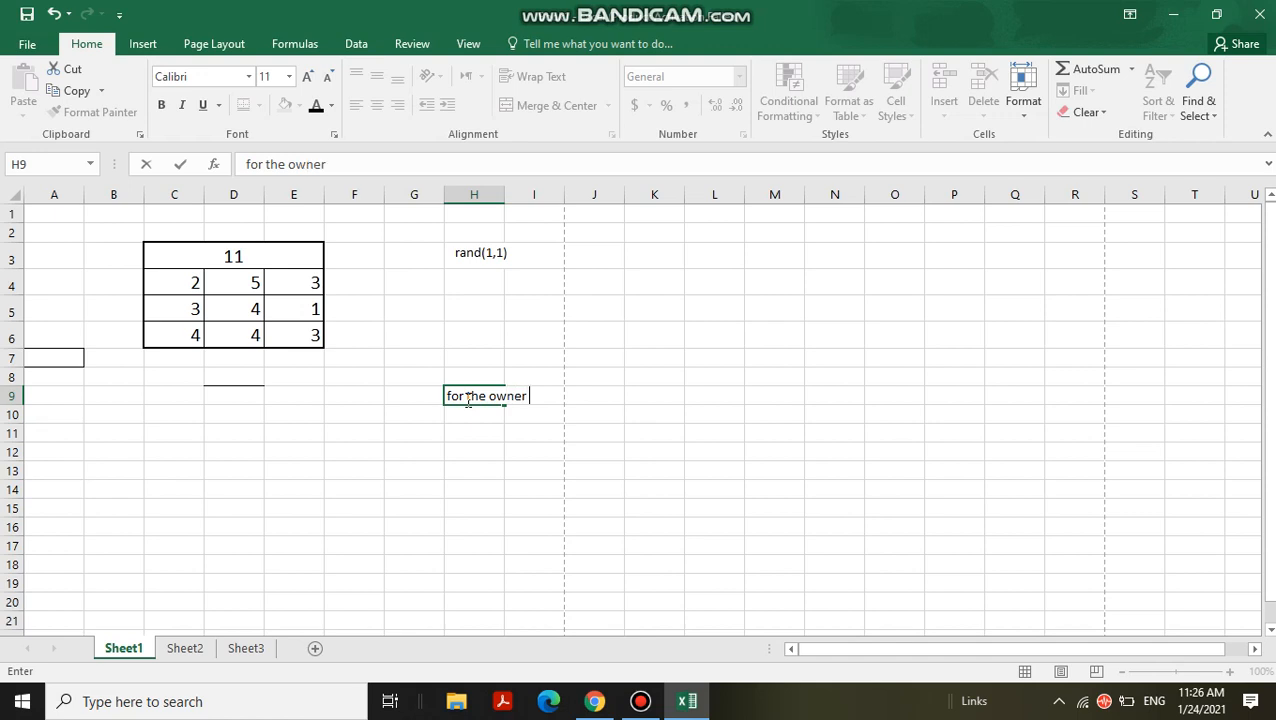
pyautogui.write('of')
pyautogui.press('Tab')
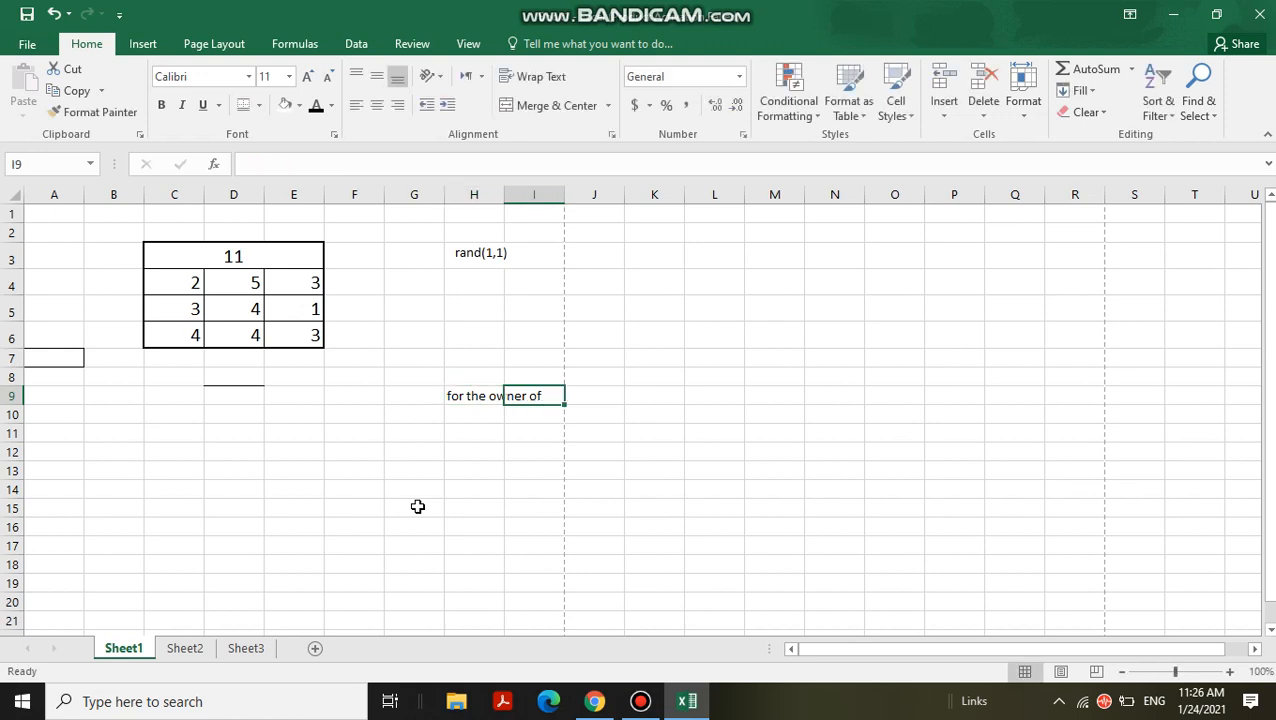
# Step: Enter 121 in cell I9, beside the text in H9
pyautogui.press('Down')
pyautogui.press('Up')
pyautogui.write('121')
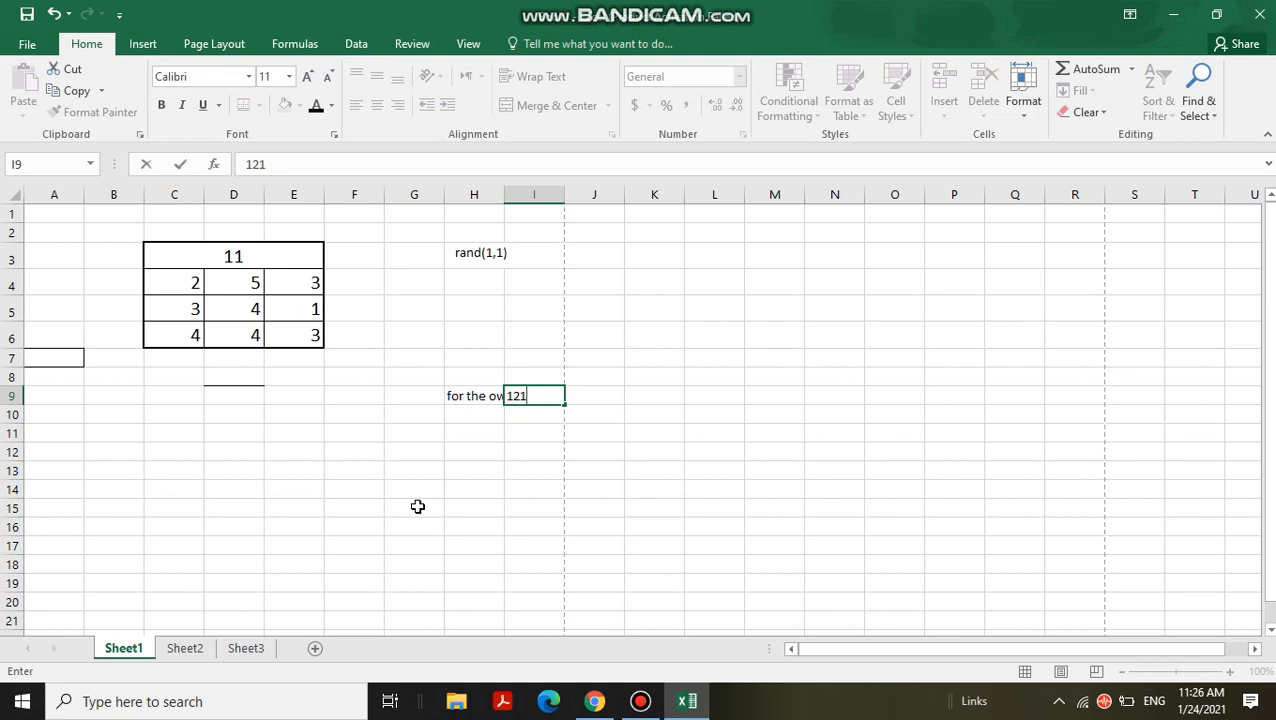
pyautogui.press('Tab')
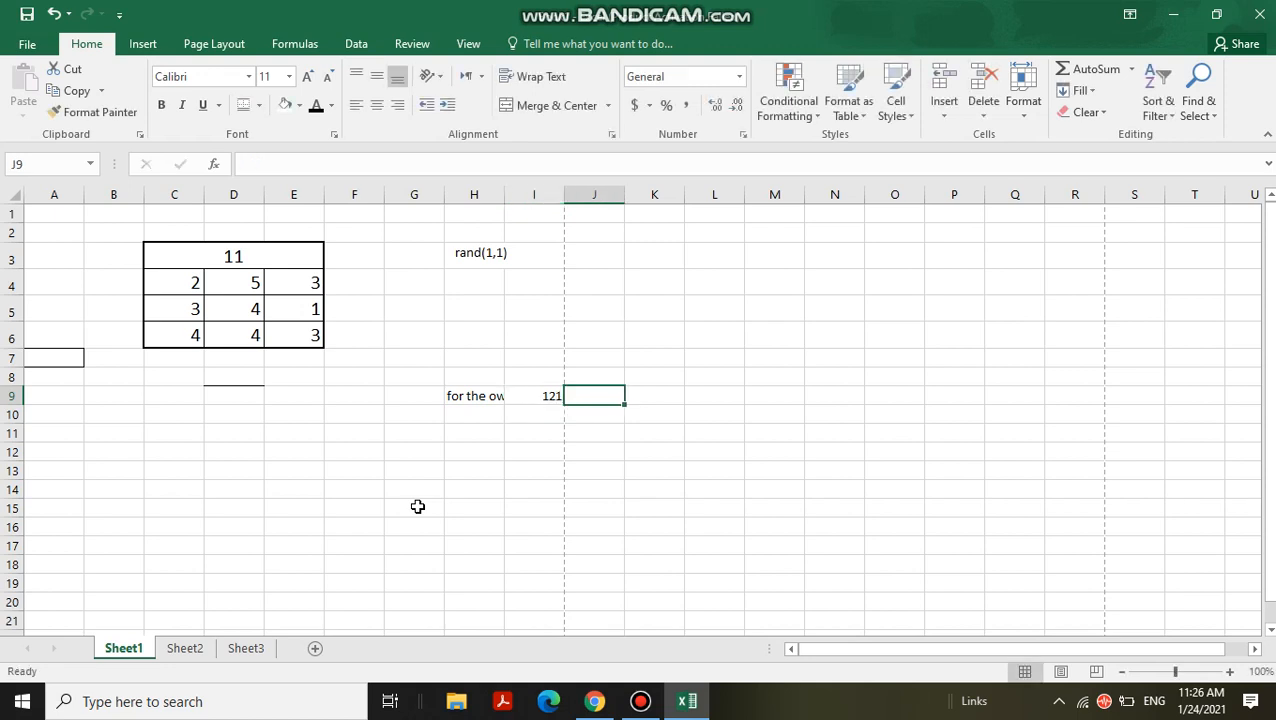
# Step: Apply Wrap Text to cell H9 so its full text fits within the column
pyautogui.press('Left')
pyautogui.press('Left')
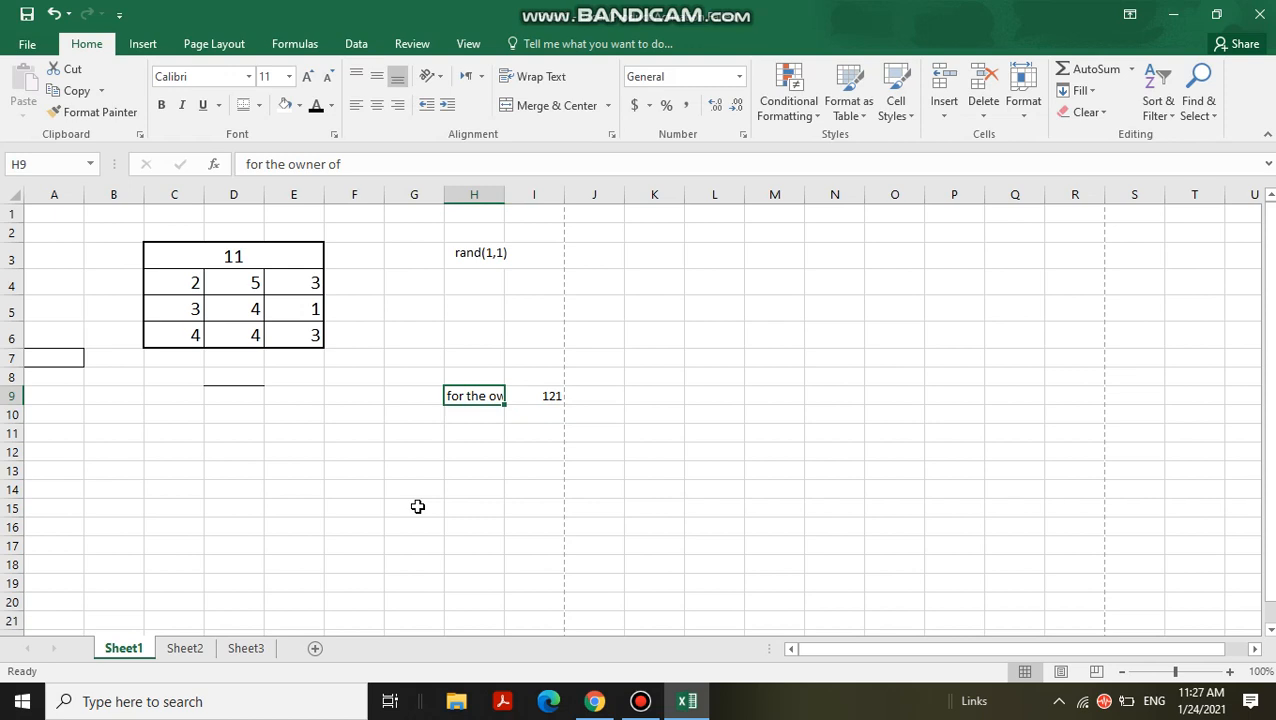
pyautogui.click(547, 88)
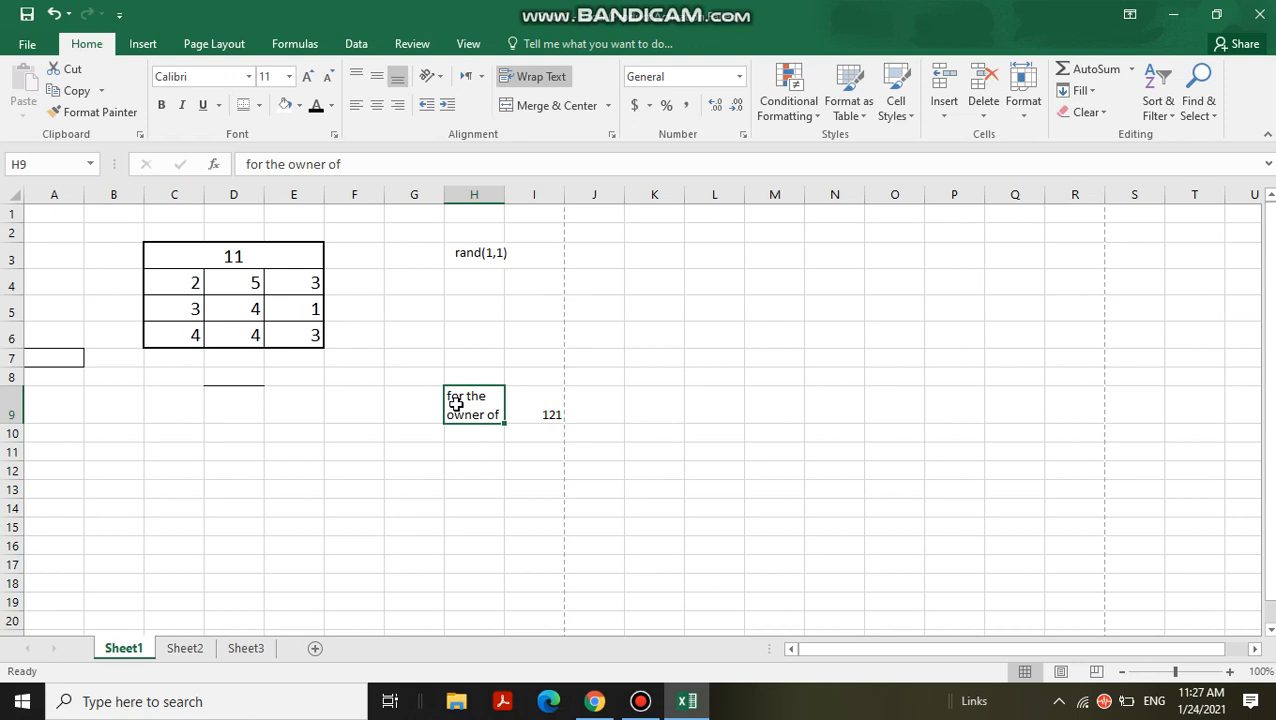
# Step: Set the number format of cell H9 to Number
pyautogui.moveTo(532, 8)
pyautogui.click(740, 78)
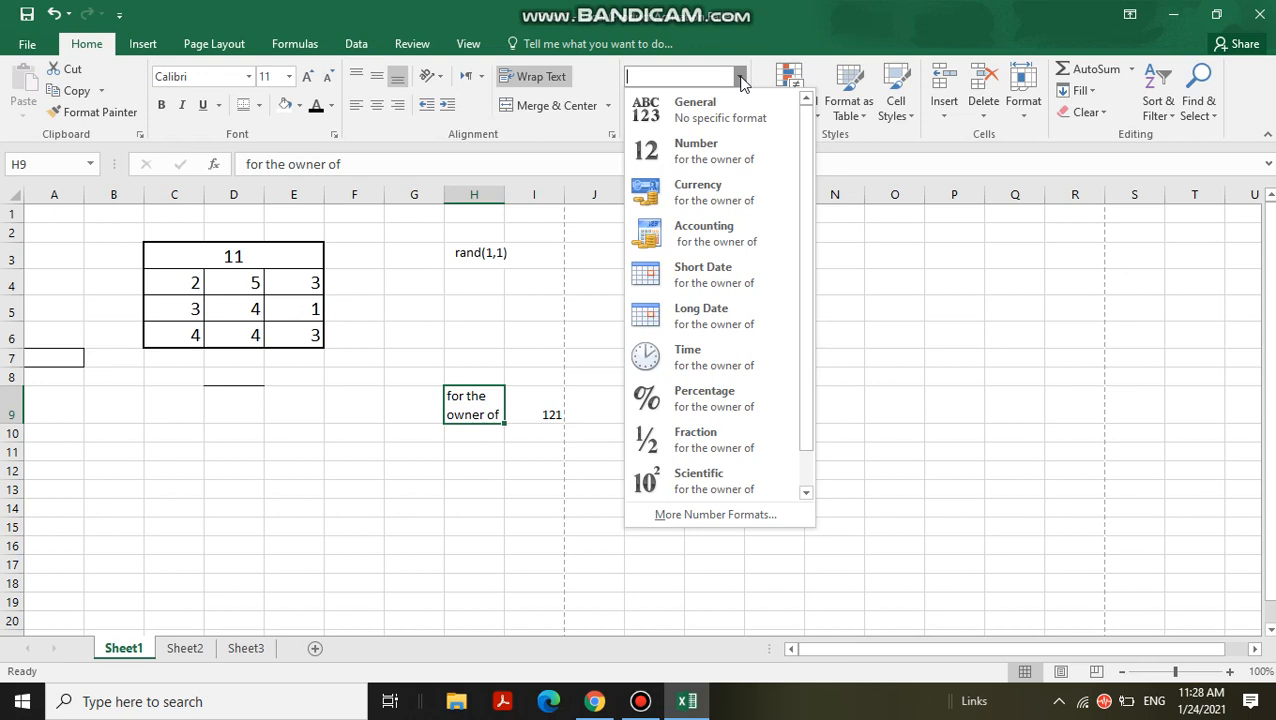
pyautogui.click(724, 160)
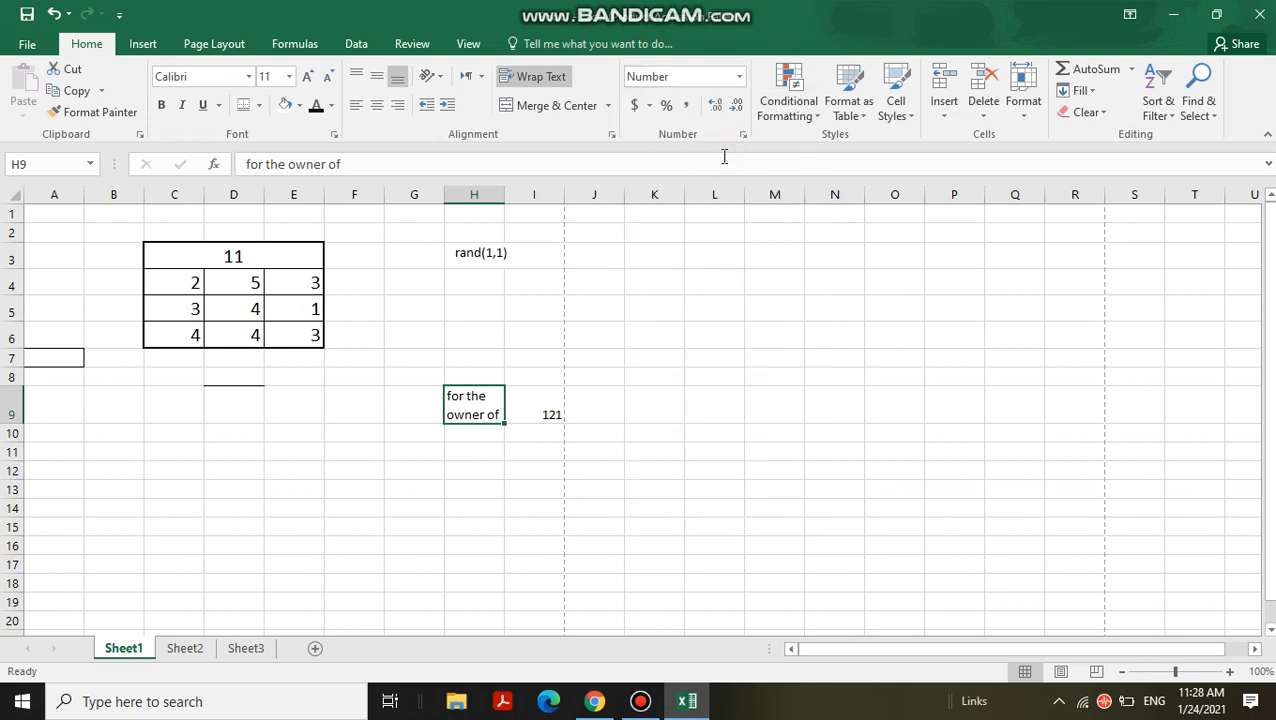
pyautogui.click(548, 303)
pyautogui.click(594, 305)
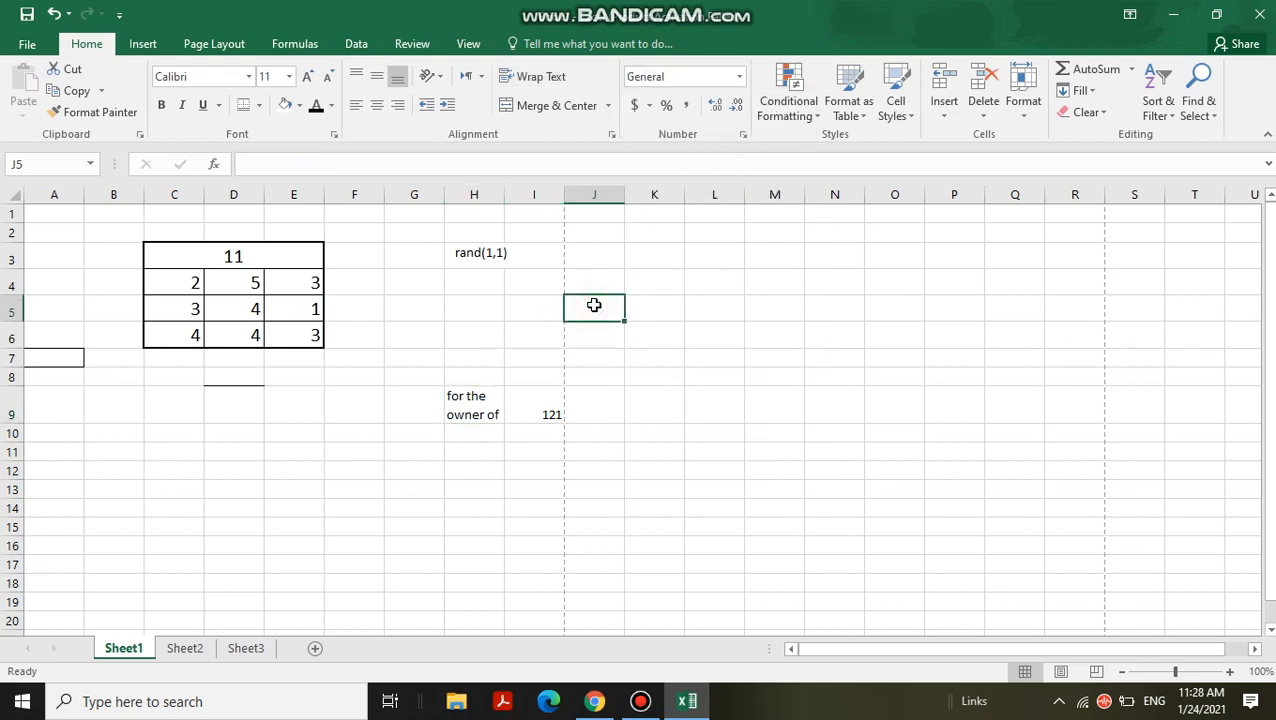
pyautogui.click(741, 78)
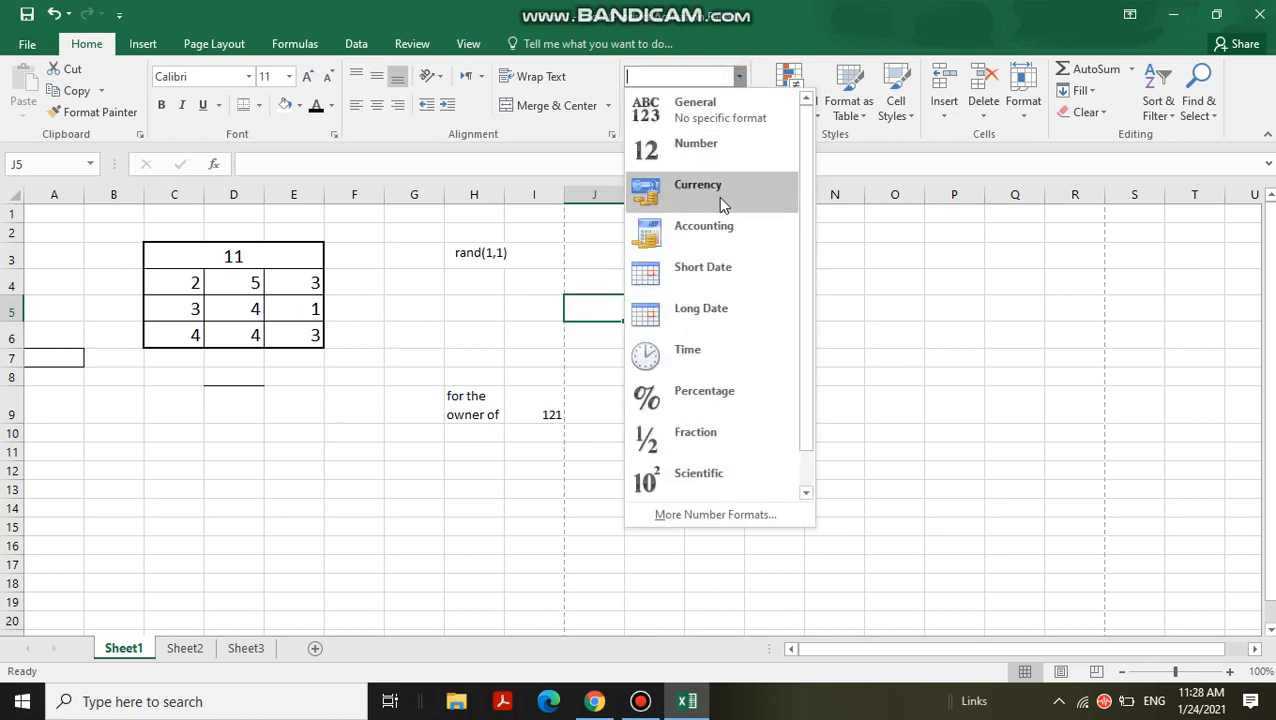
pyautogui.click(183, 289)
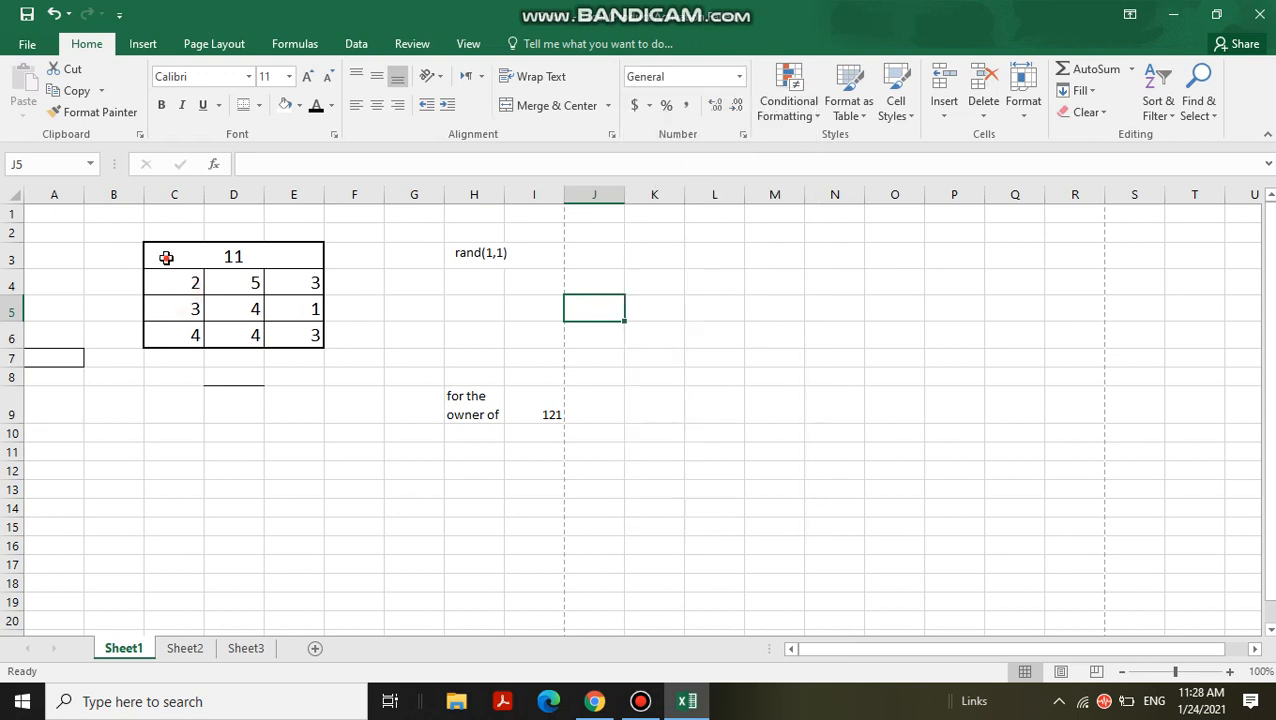
# Step: Apply the Number format to the table values in C3:E6
pyautogui.moveTo(165, 257); pyautogui.dragTo(276, 337)
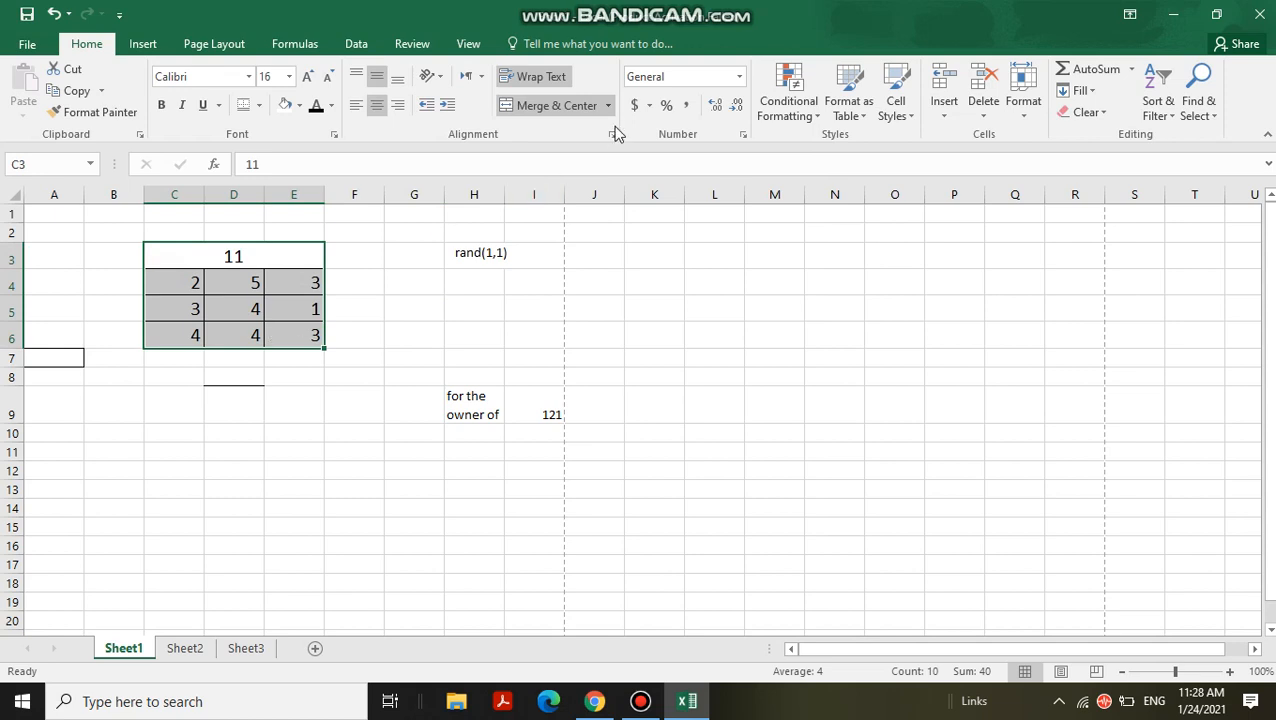
pyautogui.click(738, 79)
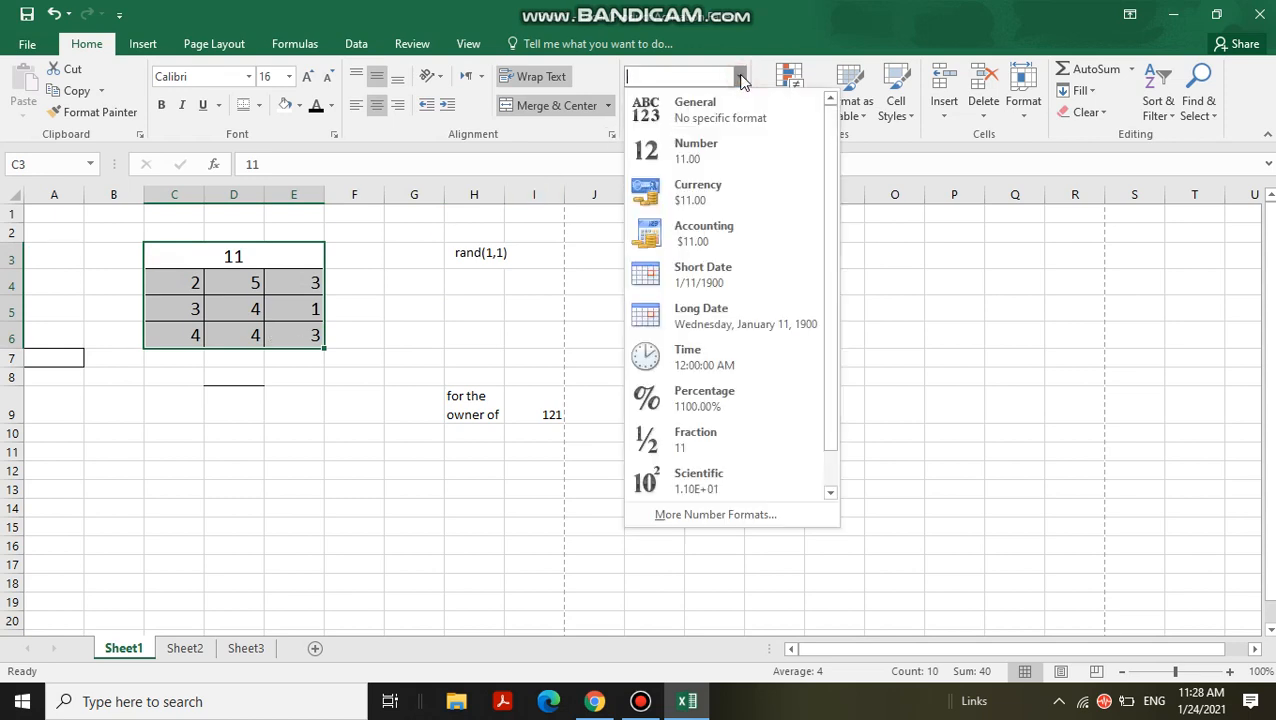
pyautogui.click(717, 155)
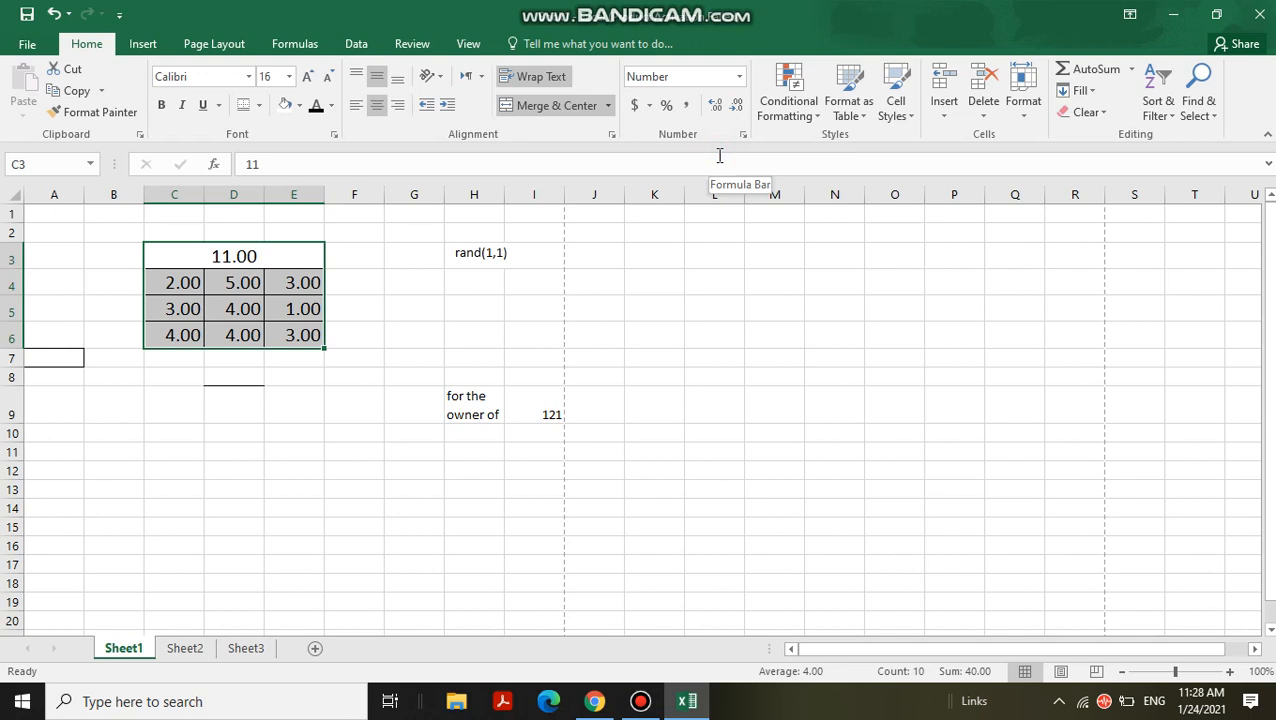
# Step: Try the Currency format and the Accounting format on the values in C3:E6
pyautogui.click(738, 77)
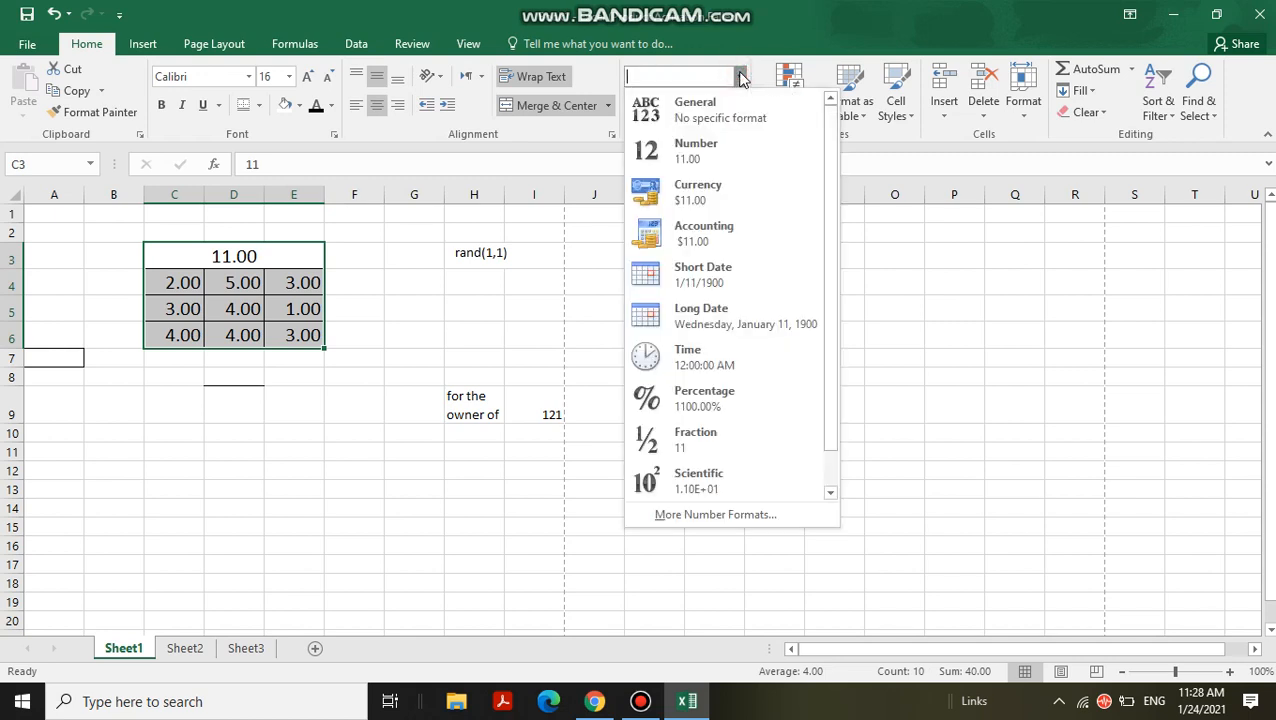
pyautogui.click(716, 200)
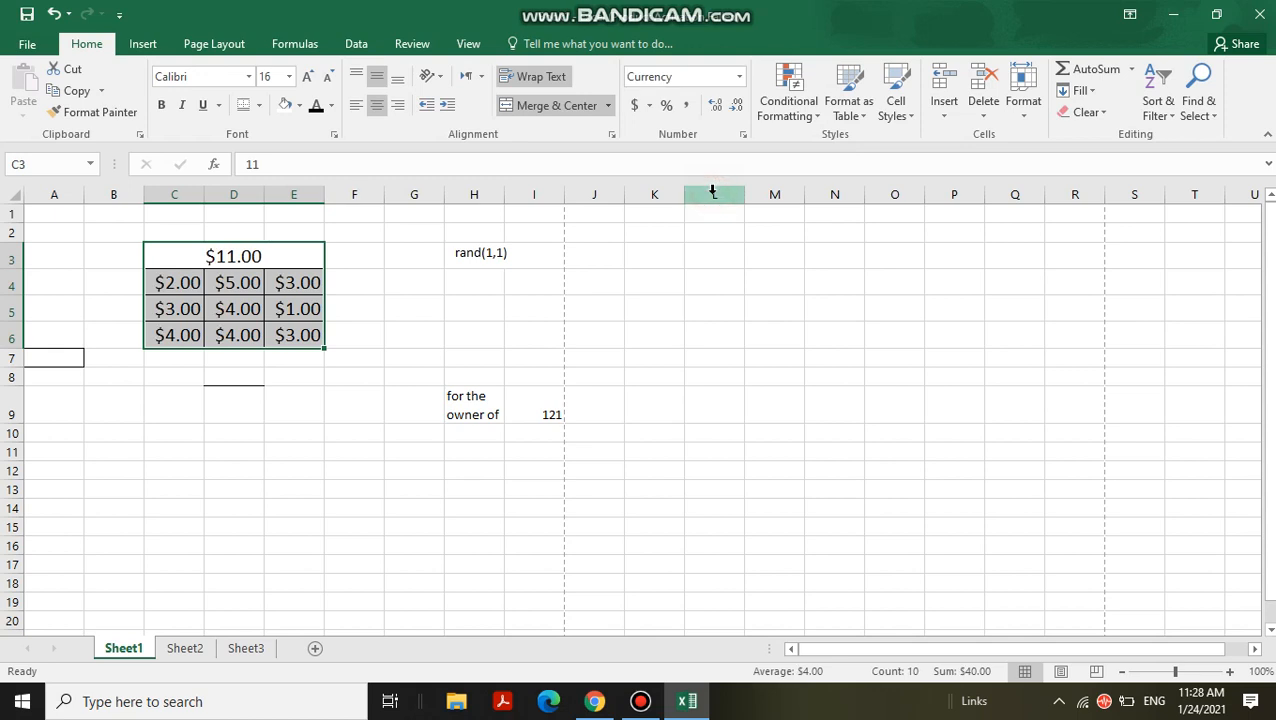
pyautogui.click(739, 78)
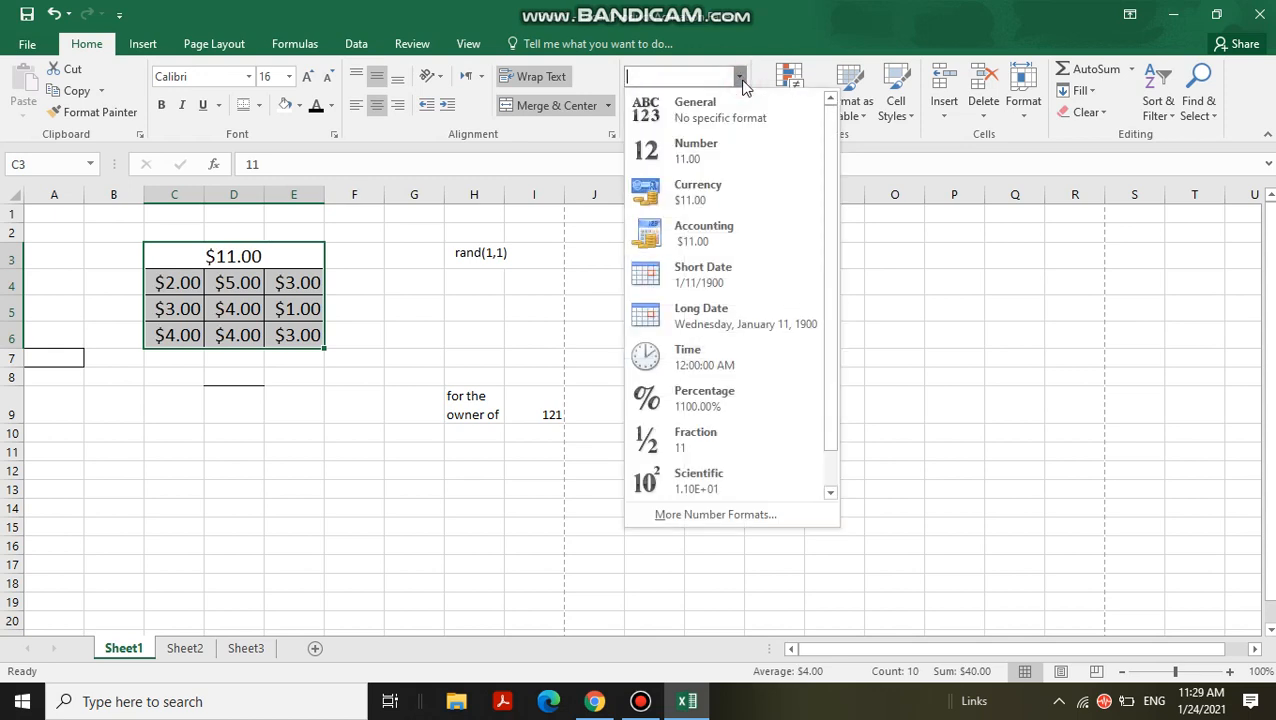
pyautogui.click(723, 241)
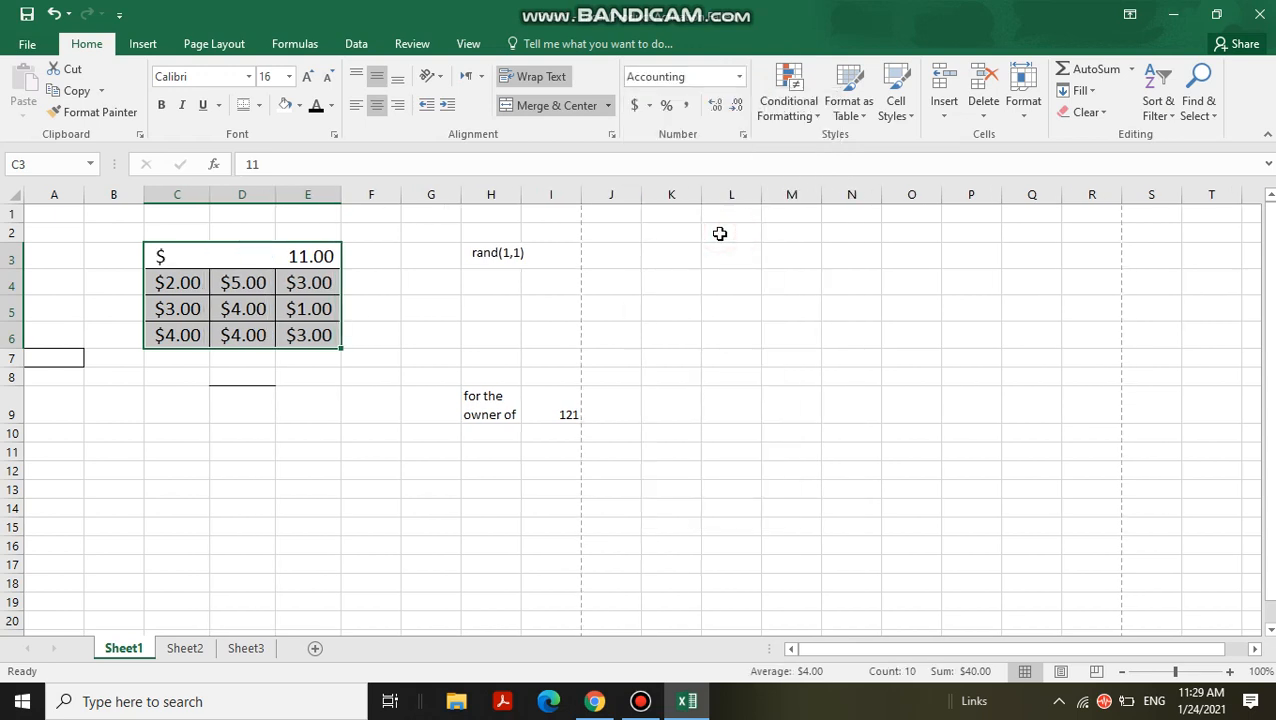
# Step: Format the values in C3:E6 as Short Date, and replace that with the Long Date format
pyautogui.click(741, 80)
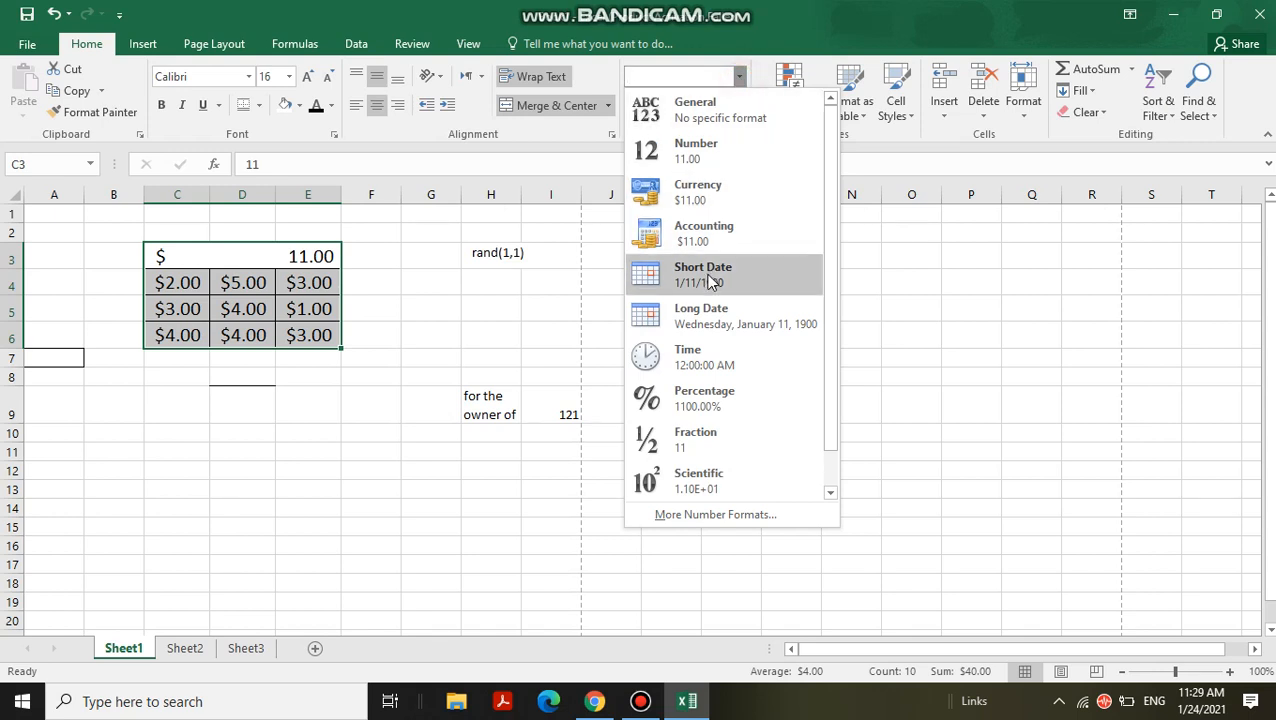
pyautogui.click(709, 280)
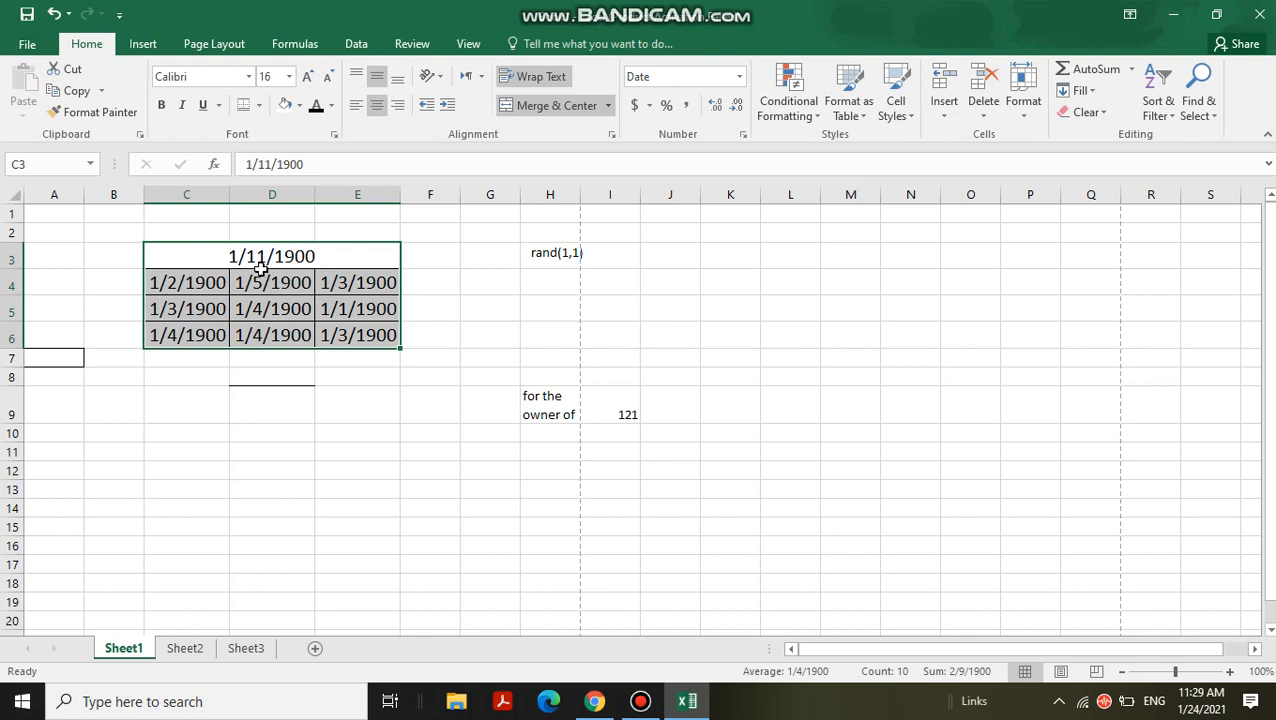
pyautogui.click(739, 78)
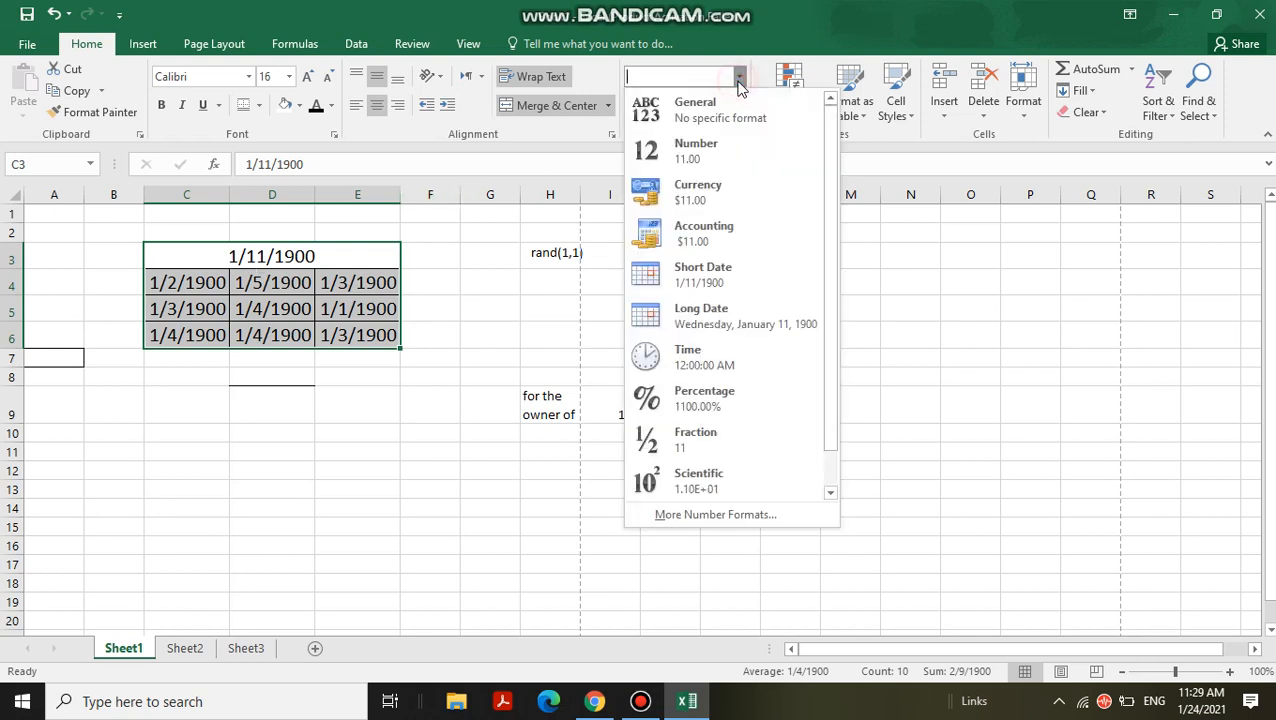
pyautogui.click(724, 316)
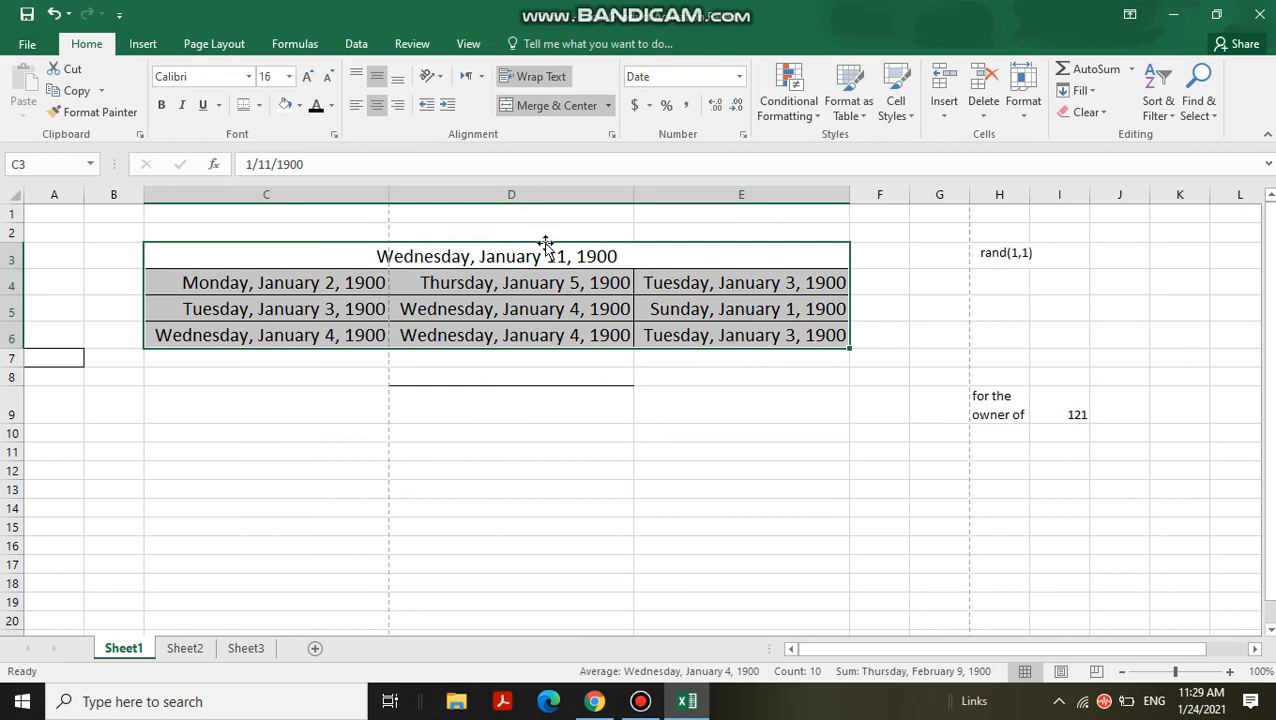
# Step: Look through the remaining number formats available for C3:E6, such as Time, Percentage and Fraction
pyautogui.click(740, 77)
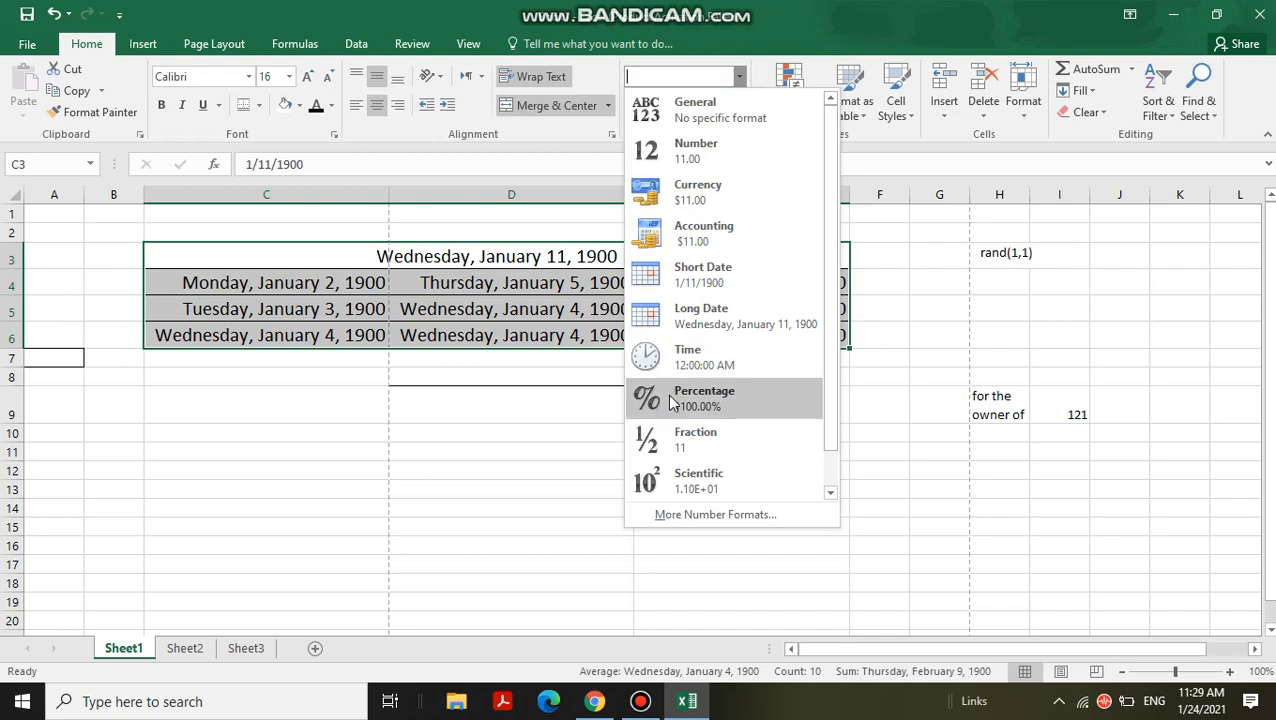
pyautogui.scroll(-3, 680, 440)
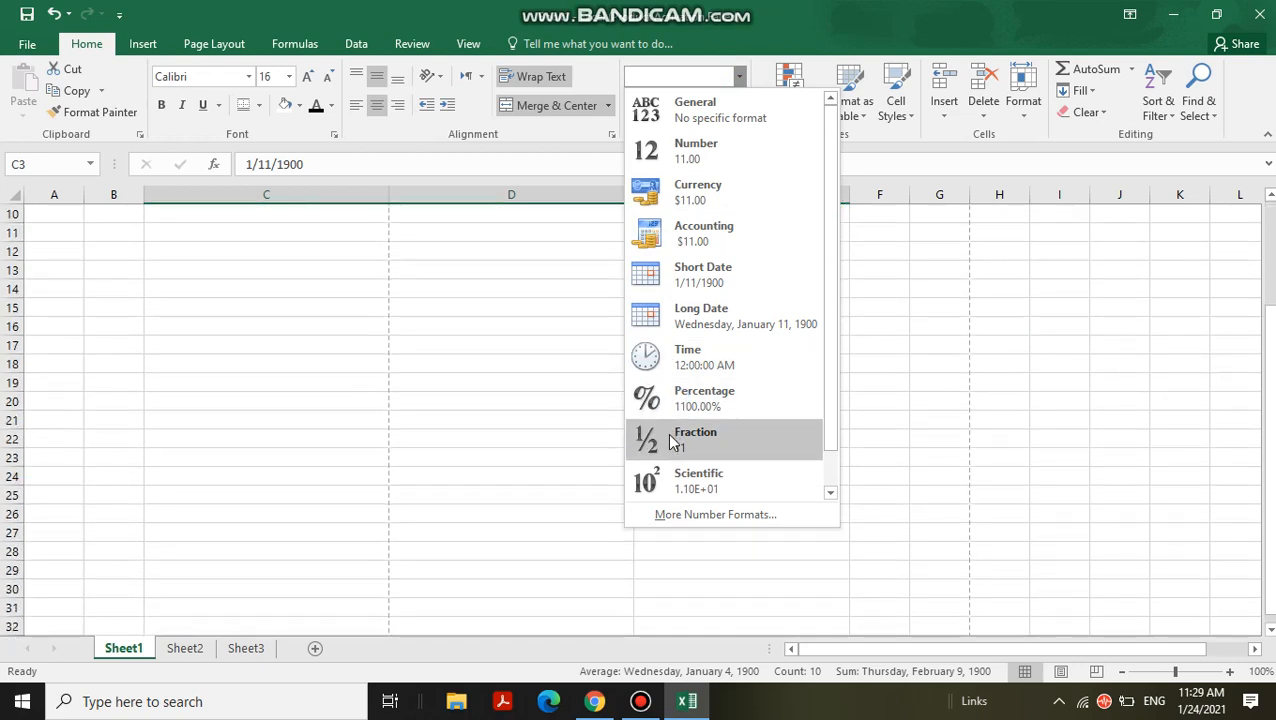